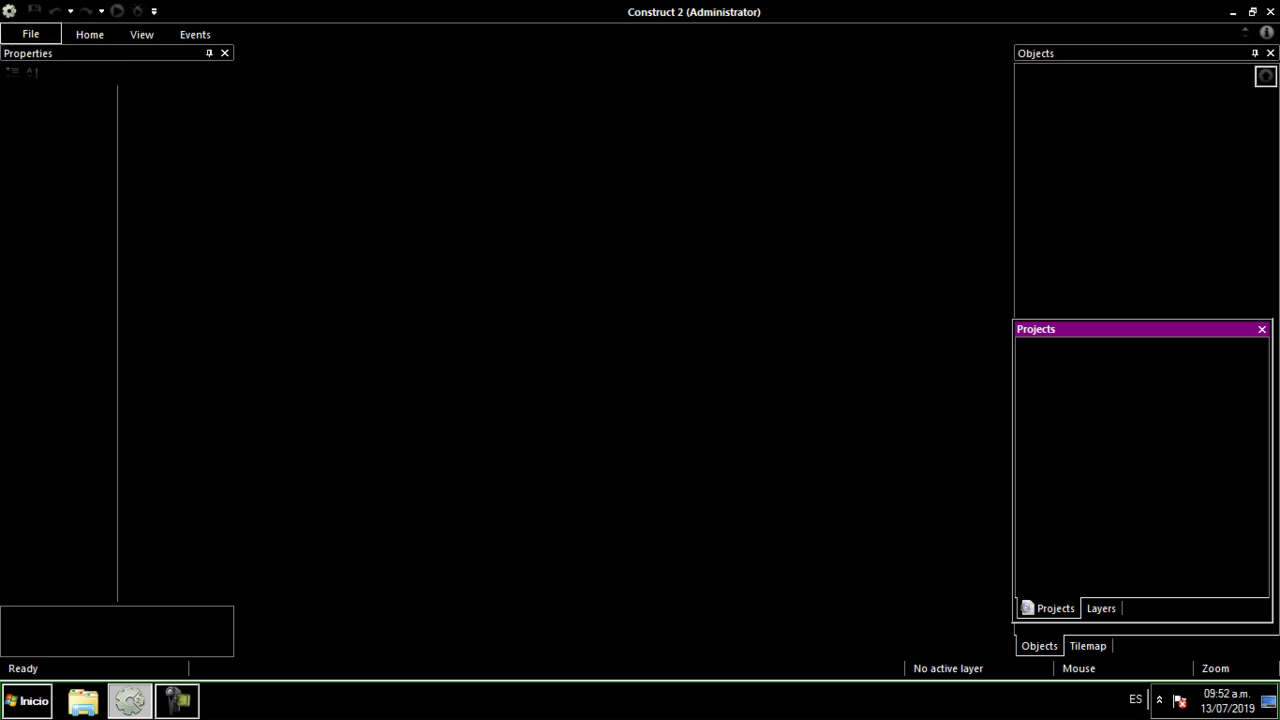
Create a new empty project with default settings.
click(31, 34)
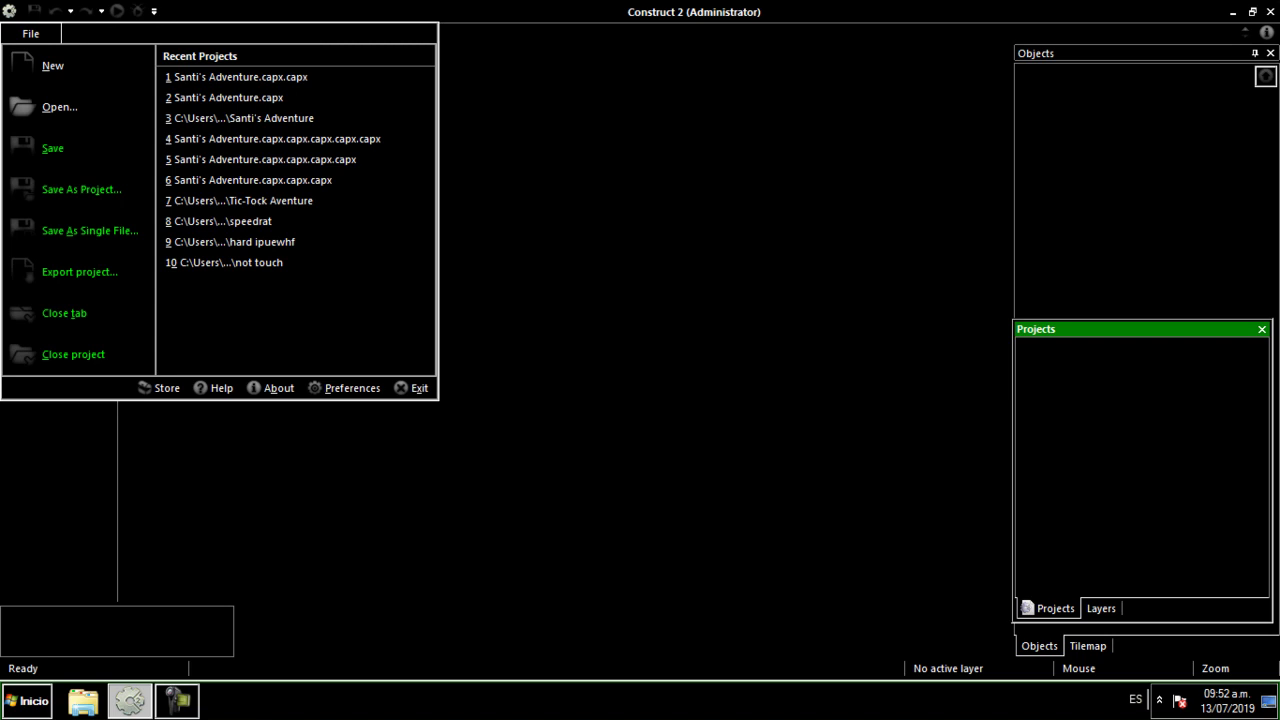
click(53, 66)
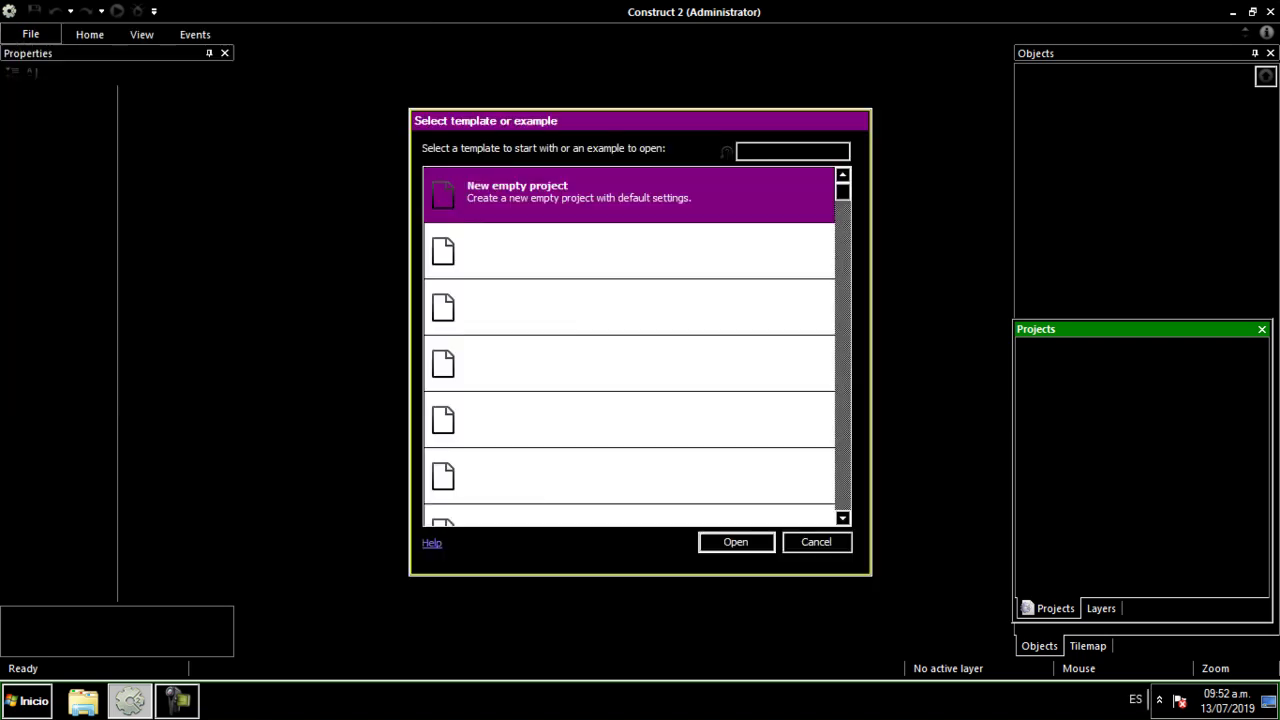
click(736, 542)
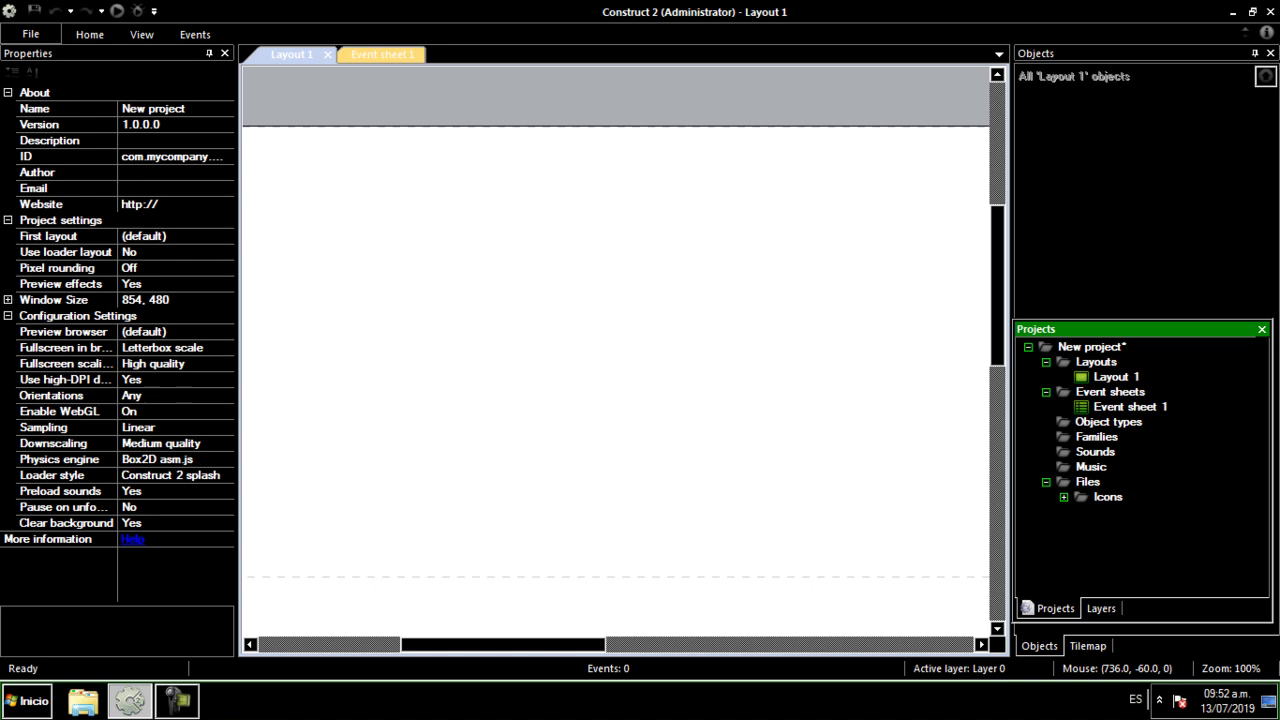
Rename the project to Tutorial in its project properties.
mouse_move(503, 645)
mouse_down()
mouse_move(452, 645)
mouse_move(495, 645)
mouse_up()
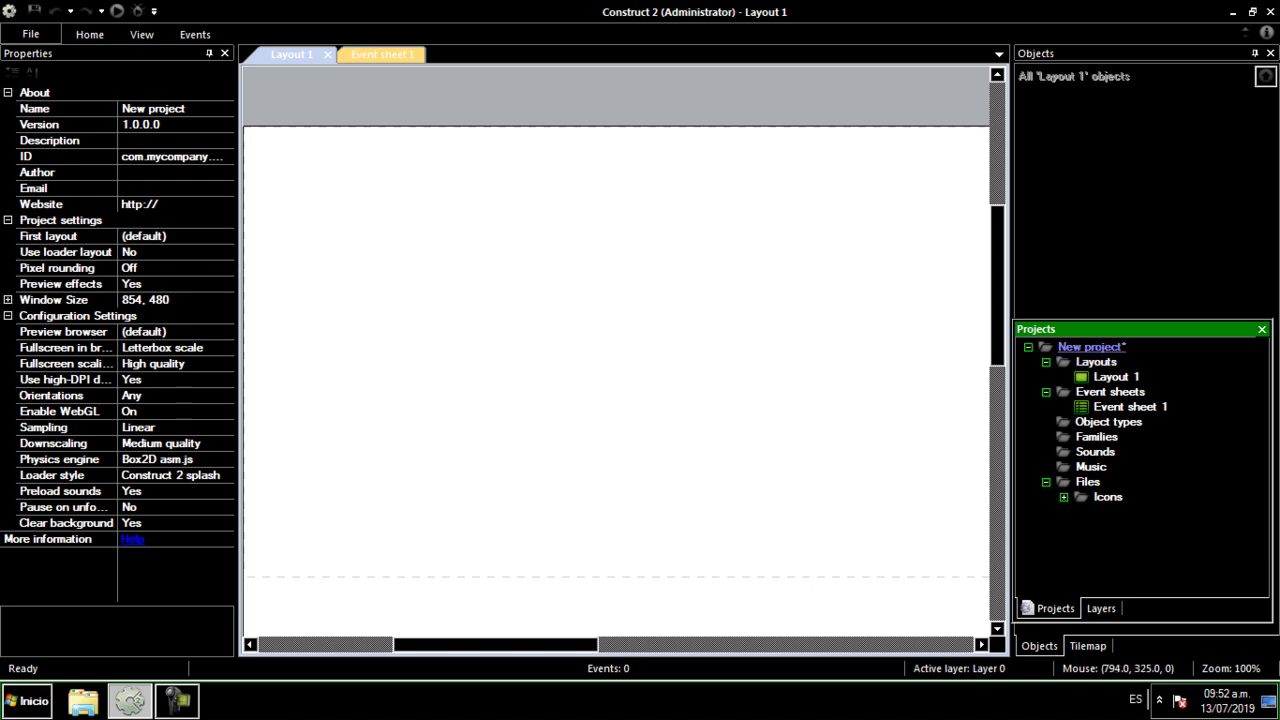
click(1091, 346)
click(1091, 346)
click(186, 109)
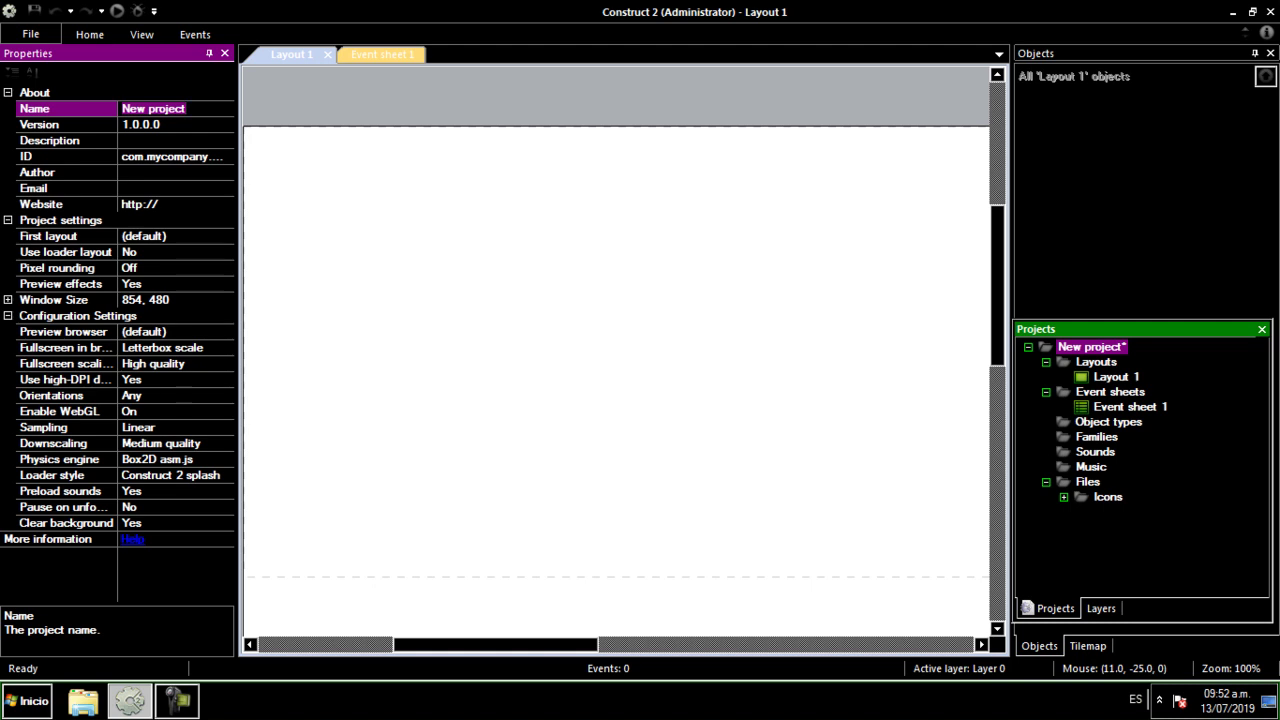
key(ctrl+a)
text(Tutorial)
key(Return)
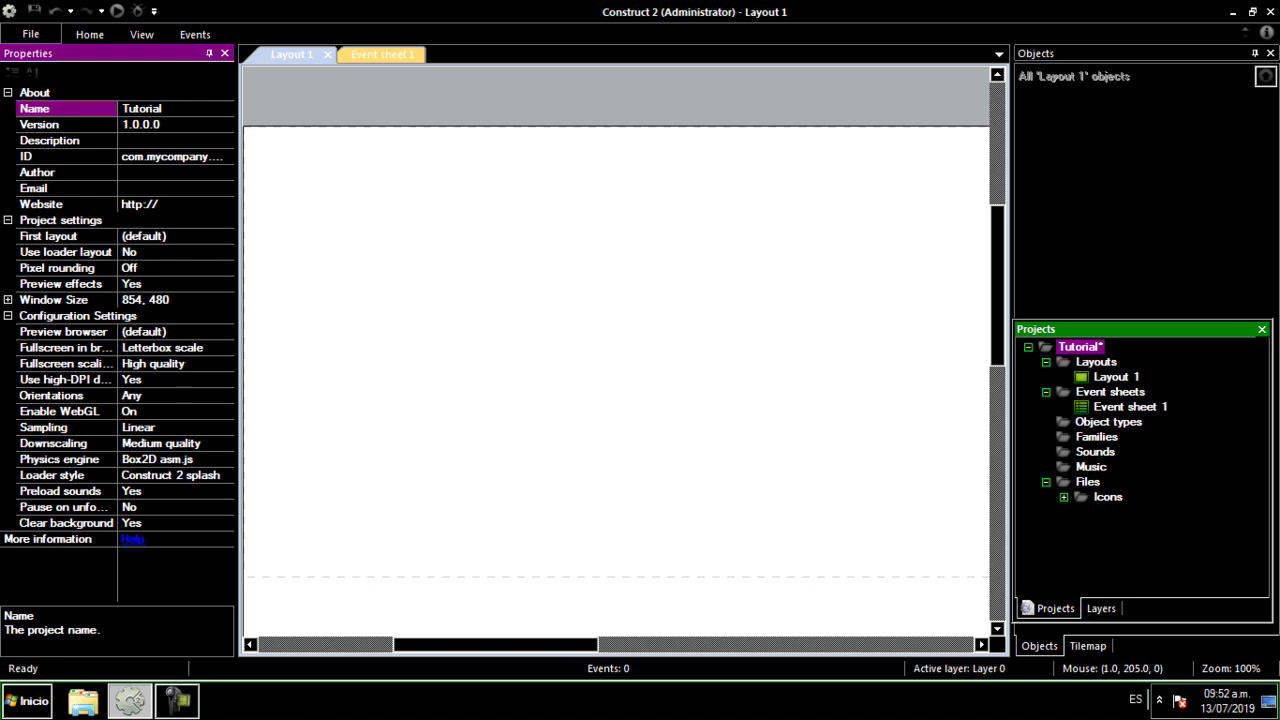
Set the project's preview browser to Chrome and its sampling to Point.
click(178, 332)
key(Down)
key(Return)
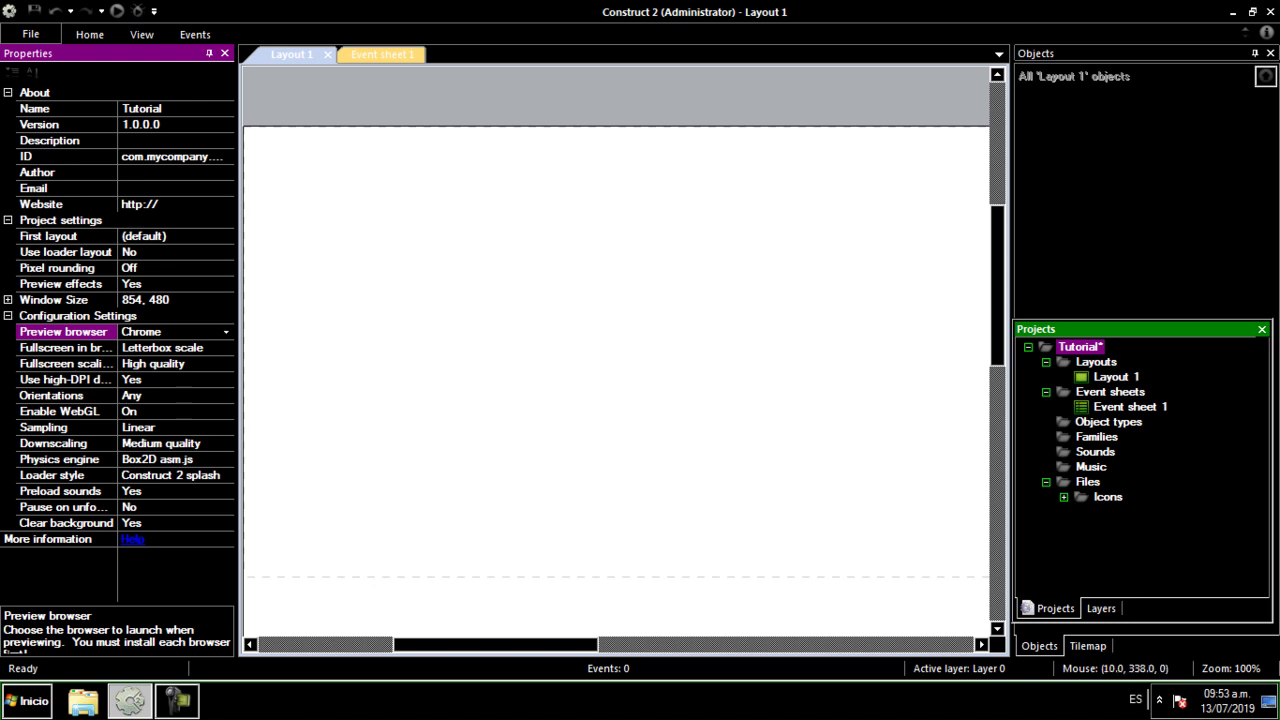
click(170, 427)
click(226, 427)
click(150, 442)
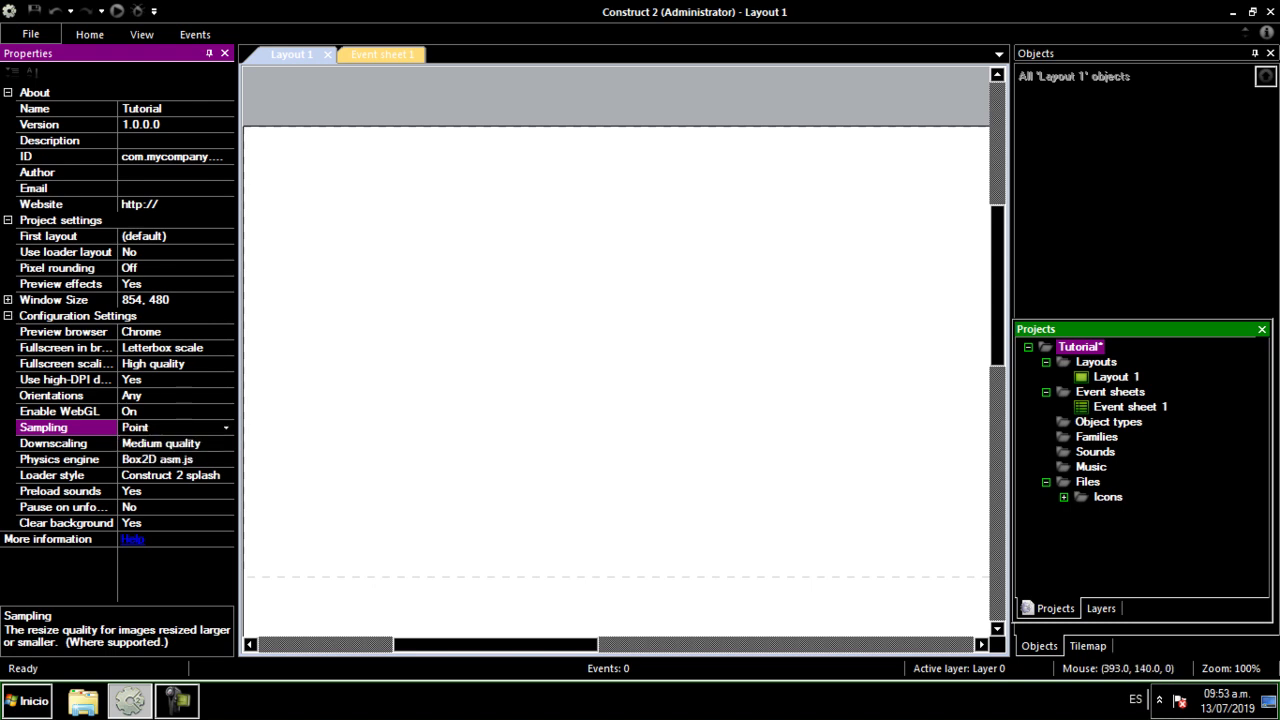
Turn on the grid display for Layout 1.
click(141, 34)
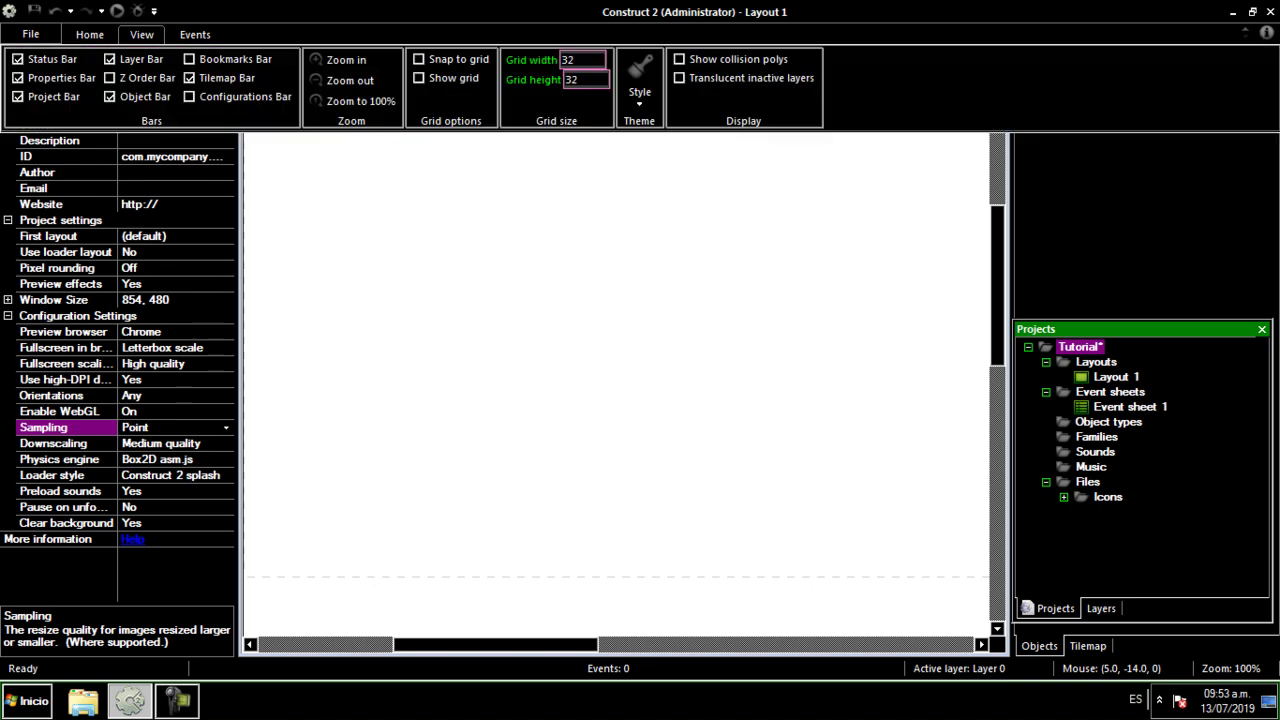
click(31, 34)
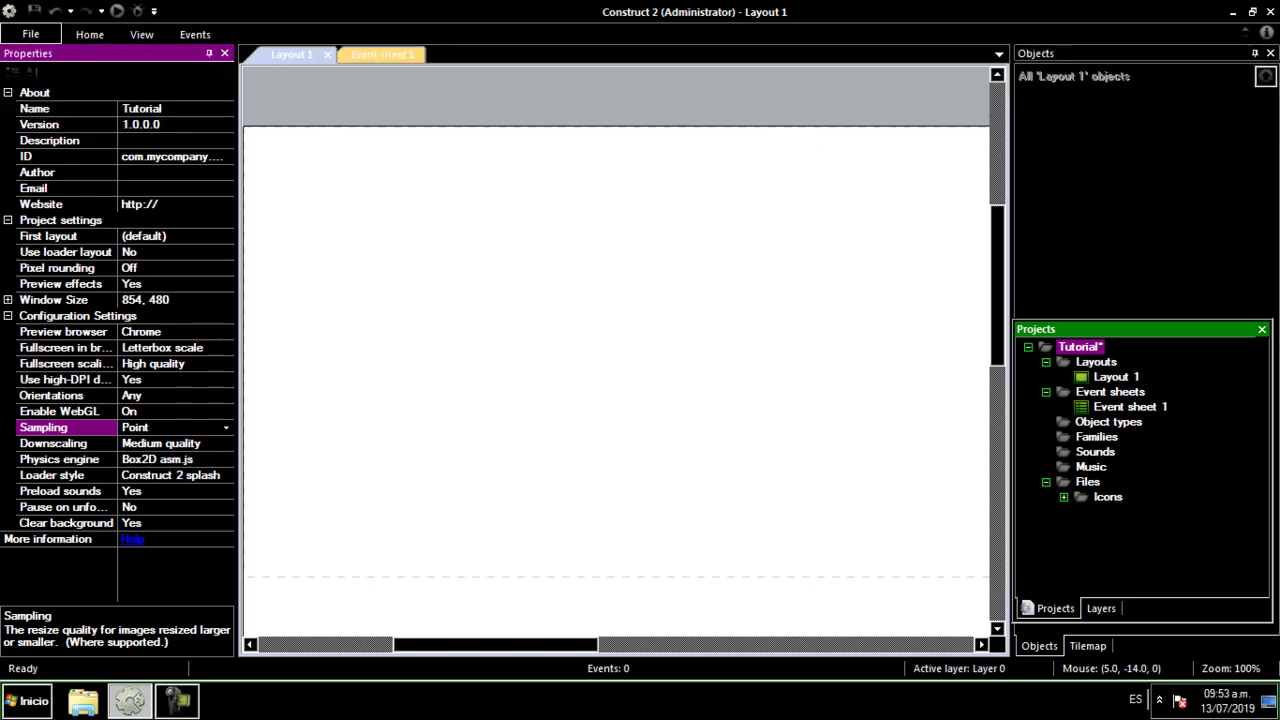
click(141, 34)
click(419, 78)
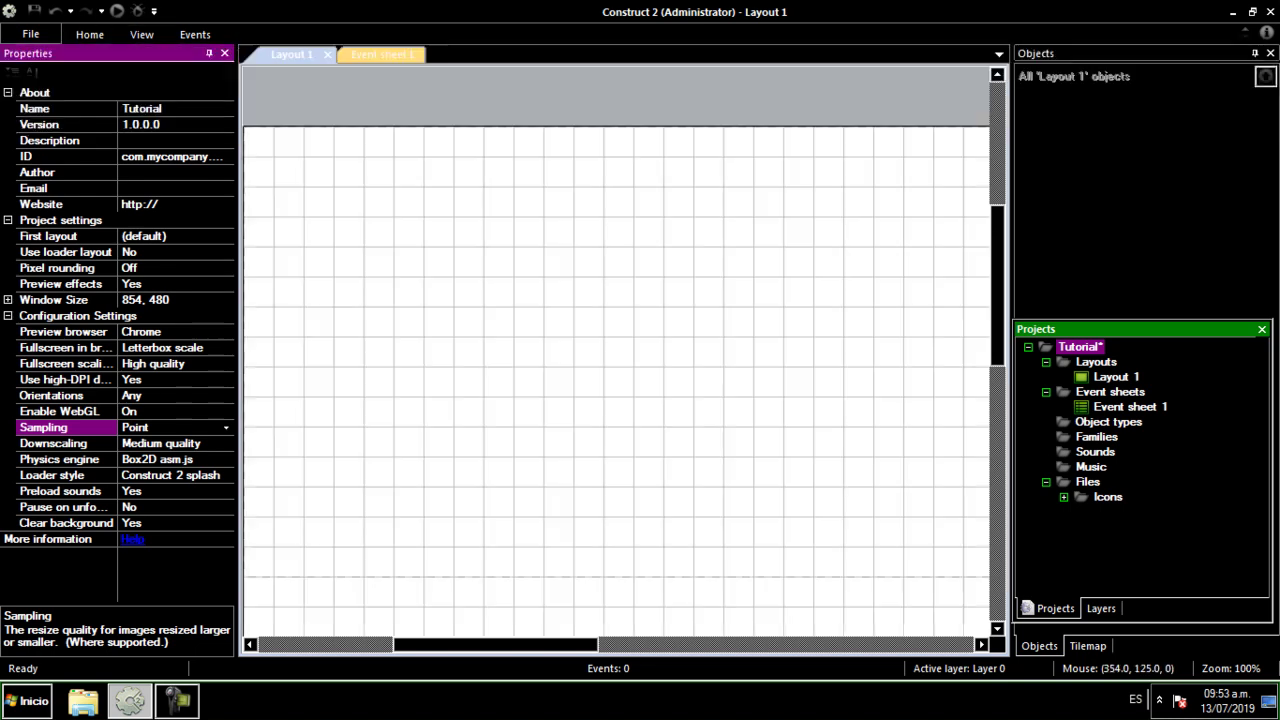
Examine the layout area, the properties of Layout 1 and the contents of Event sheet 1.
drag(532, 645, 487, 645)
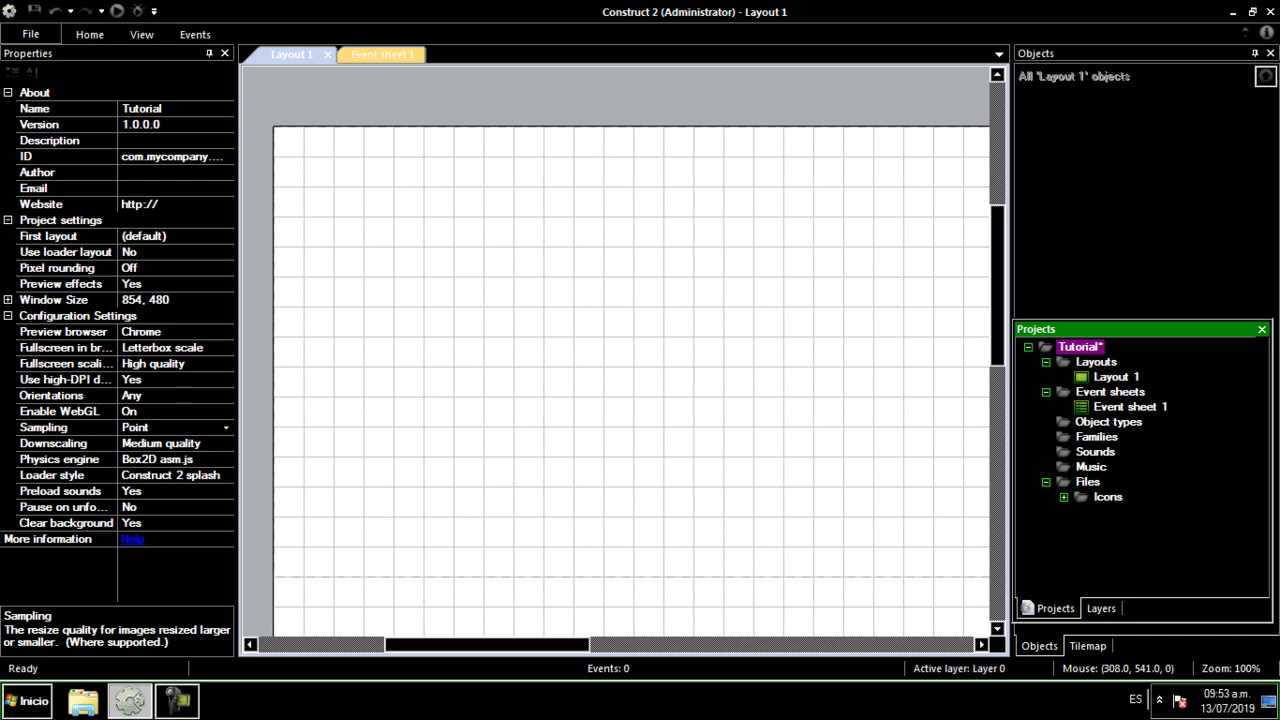
scroll(486, 326, up, 4)
scroll(487, 326, down, 8)
scroll(501, 290, up, 1)
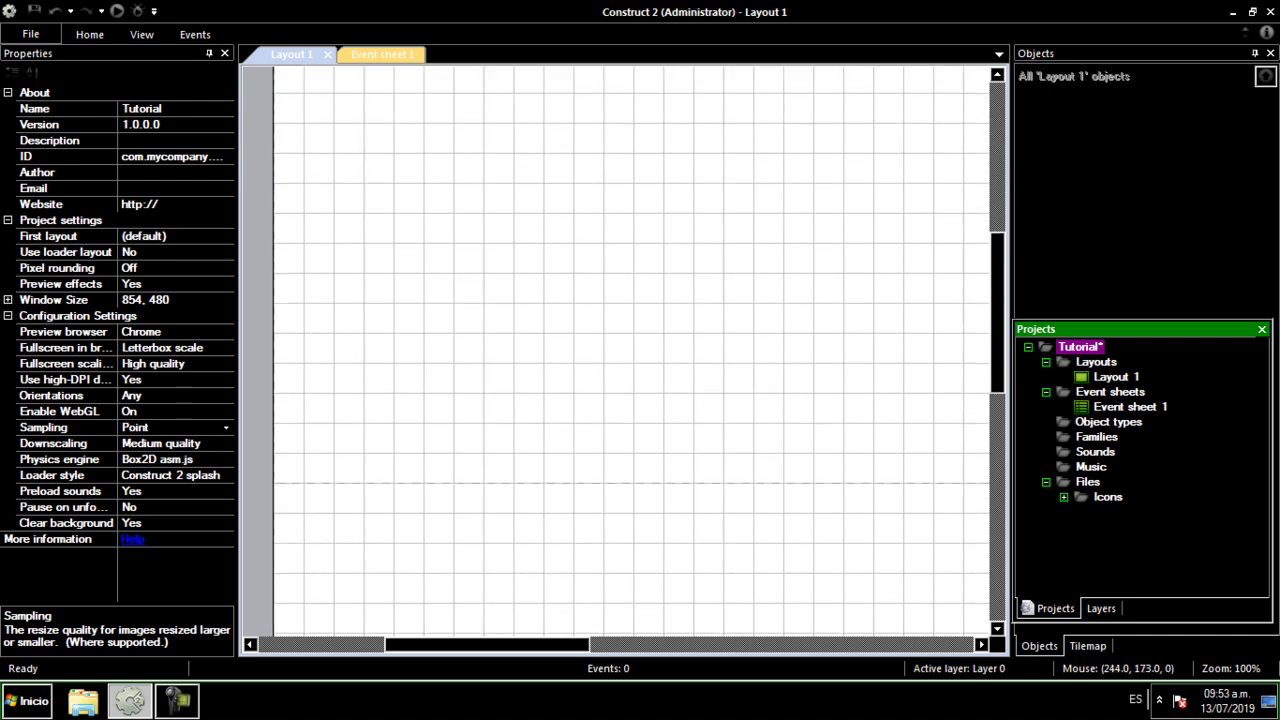
scroll(639, 347, up, 2)
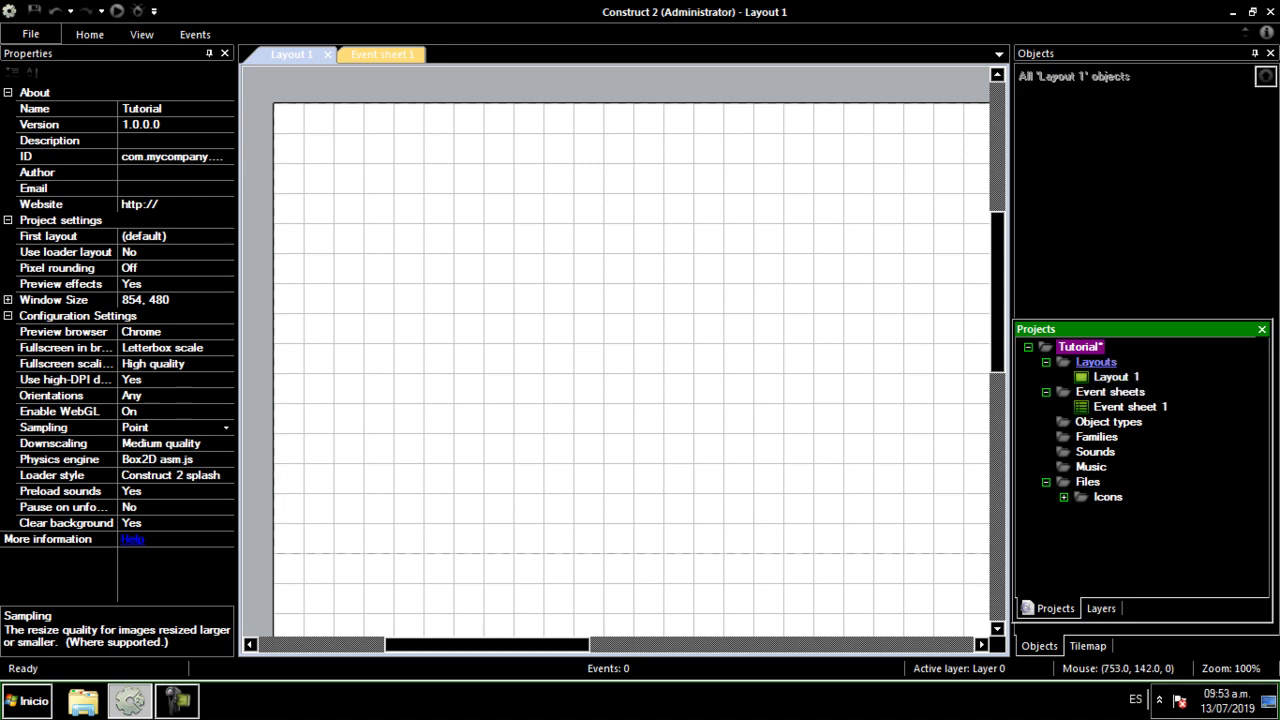
click(1096, 362)
drag(380, 118, 582, 312)
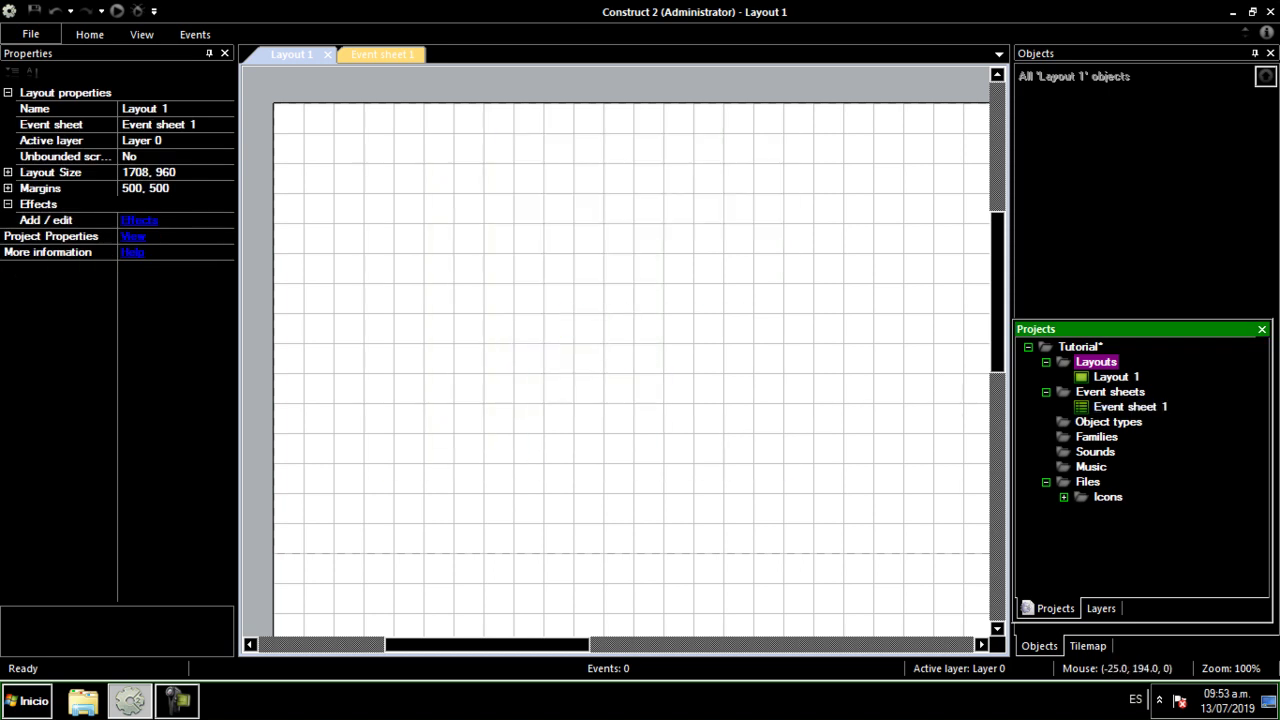
double_click(1130, 406)
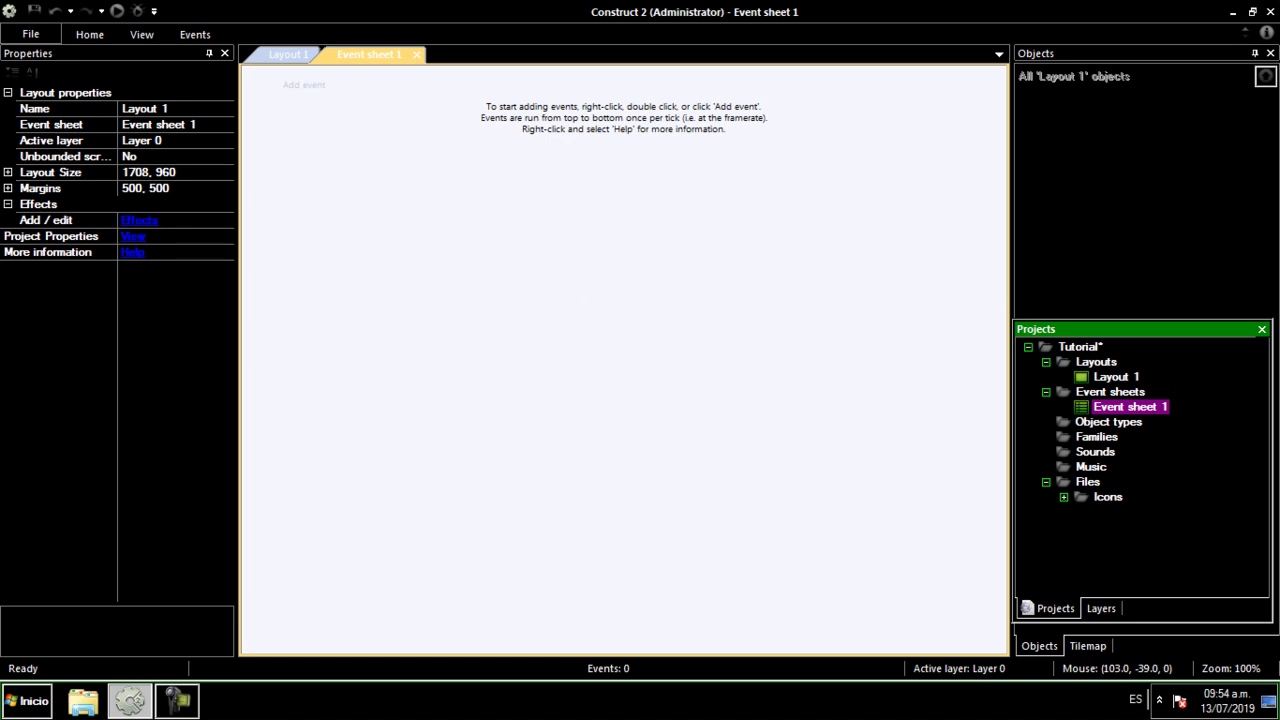
click(288, 55)
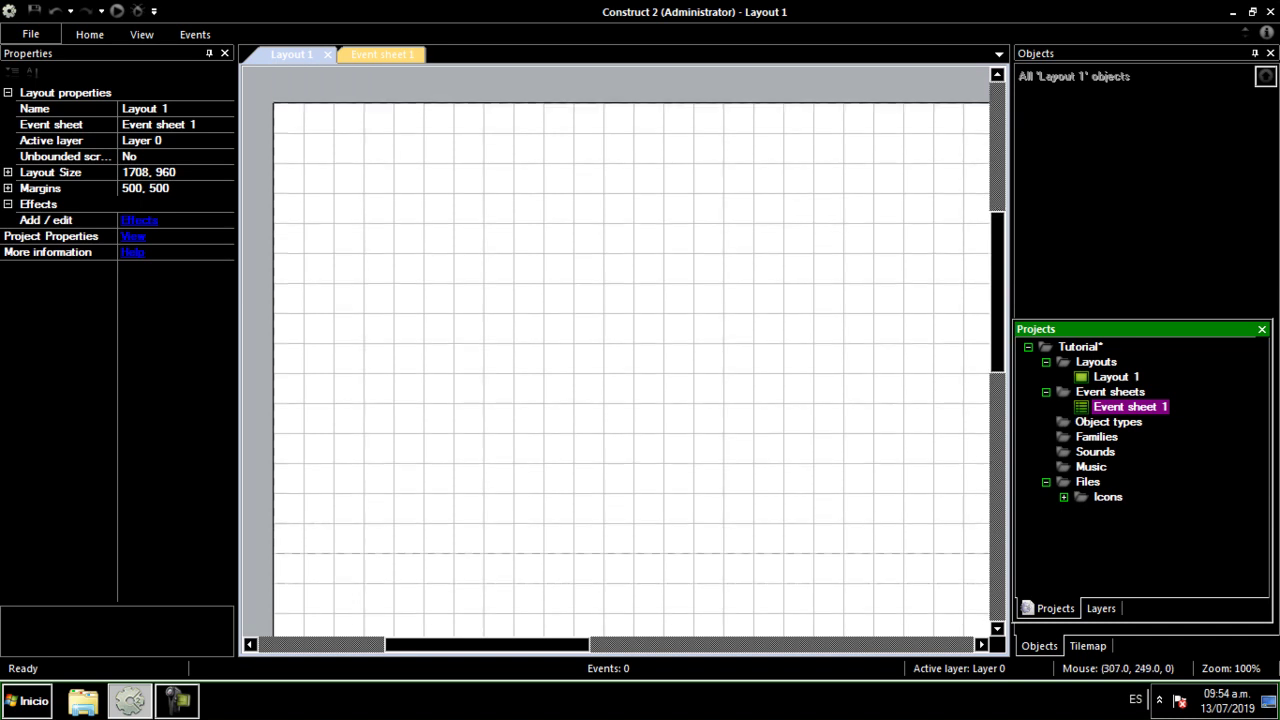
Insert a Sprite object named jugdor and place it near the upper edge of Layout 1.
right_click(516, 269)
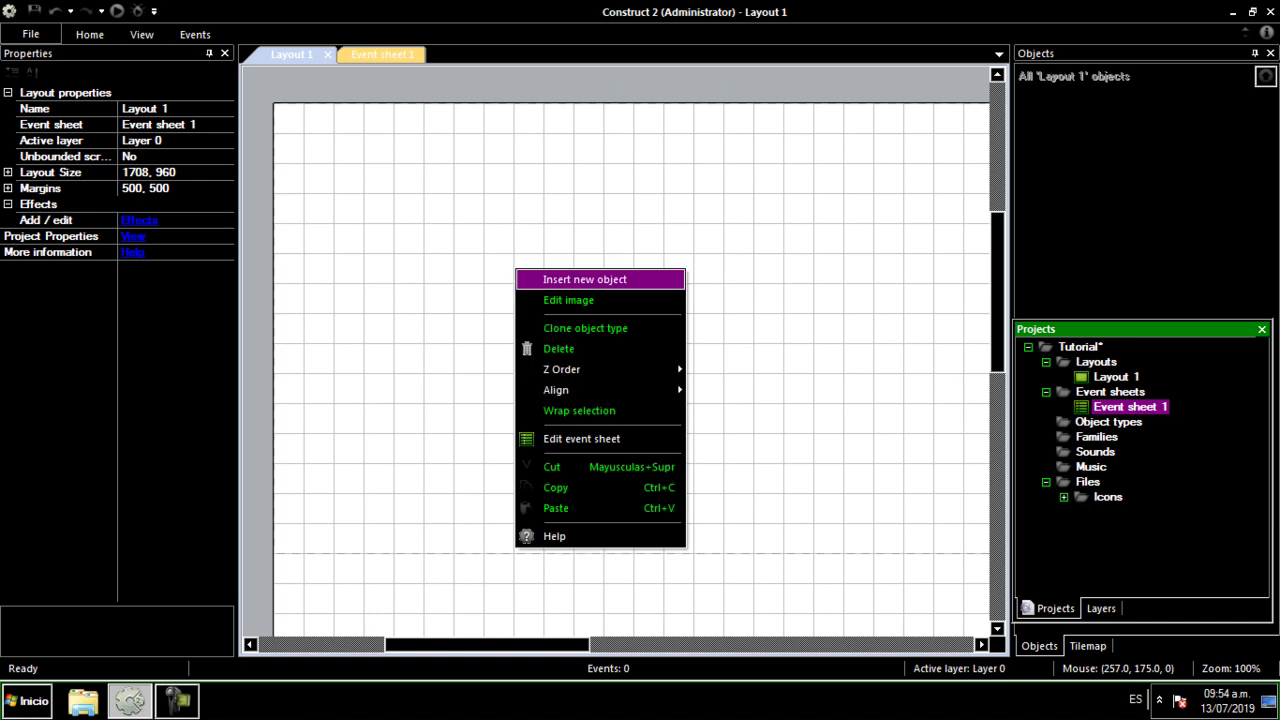
click(585, 279)
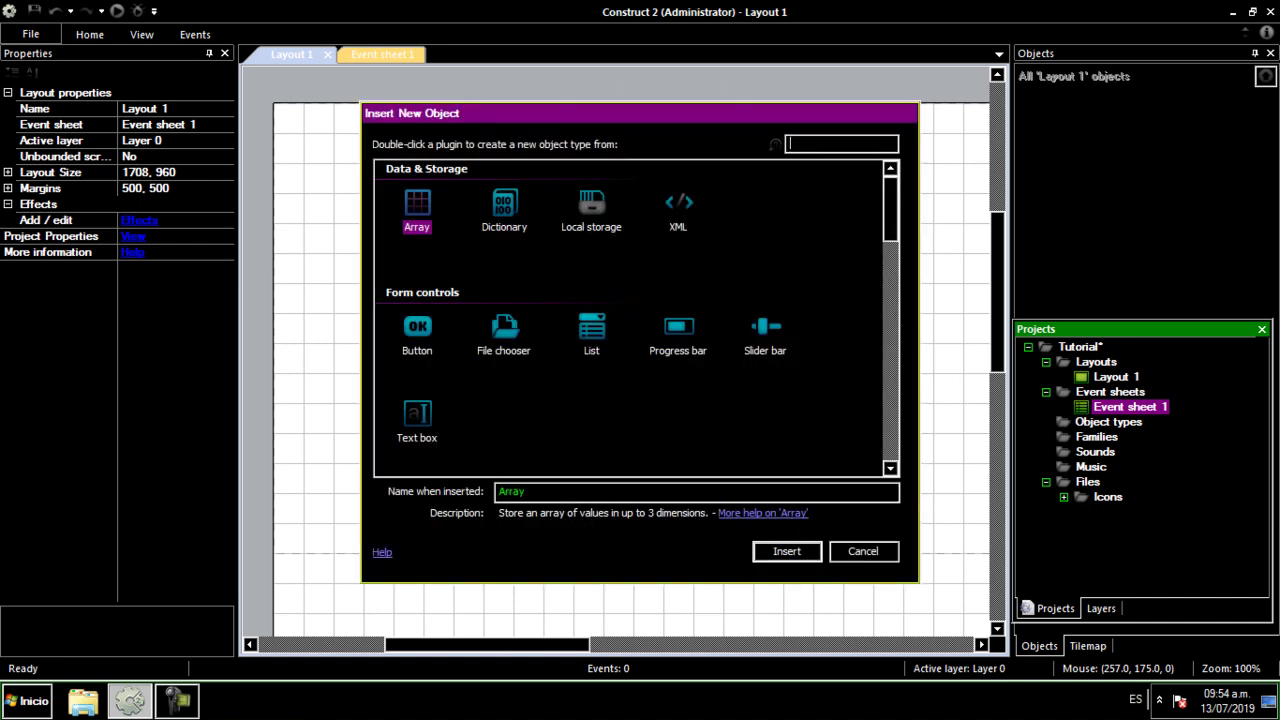
scroll(637, 315, down, 3)
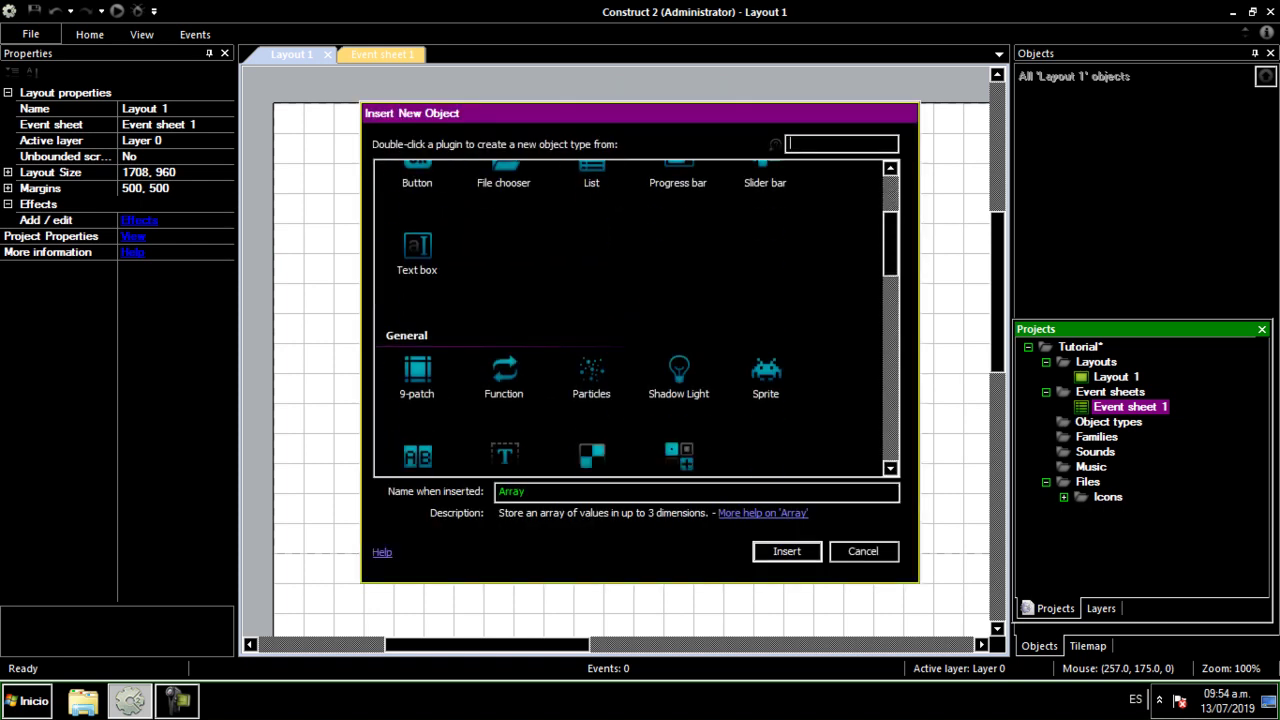
click(766, 375)
click(514, 492)
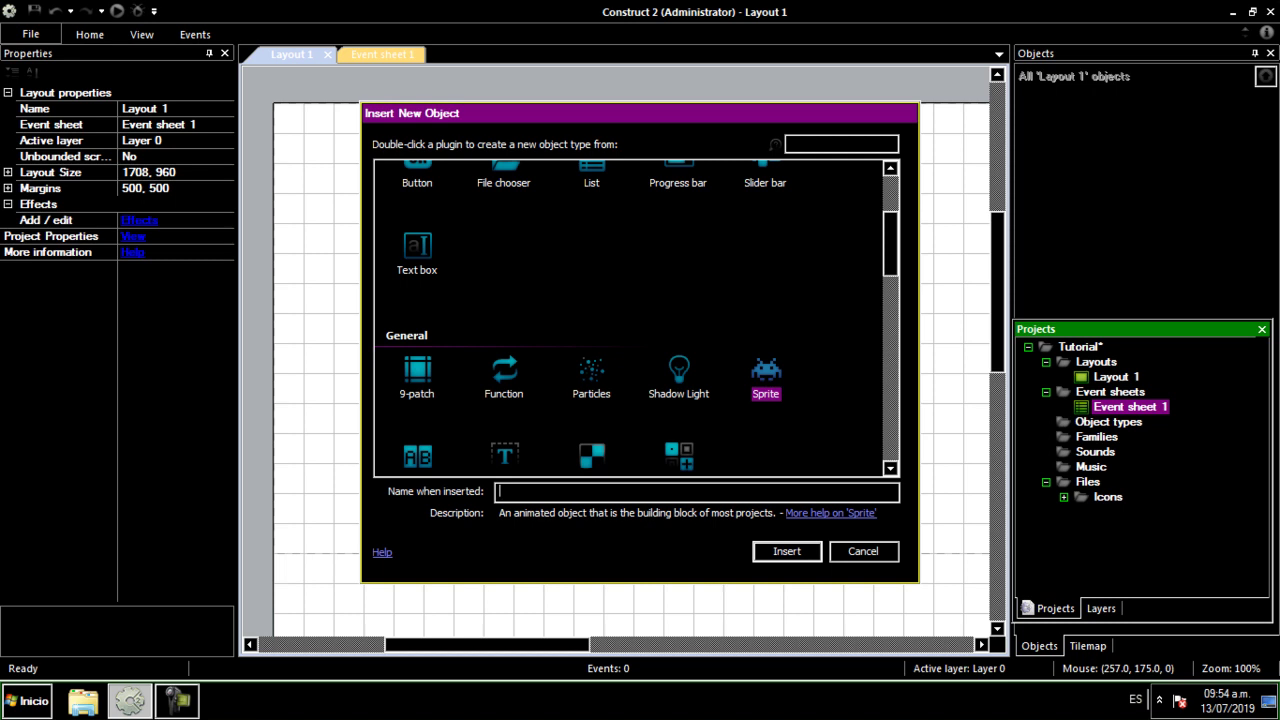
text(jugdor)
key(Return)
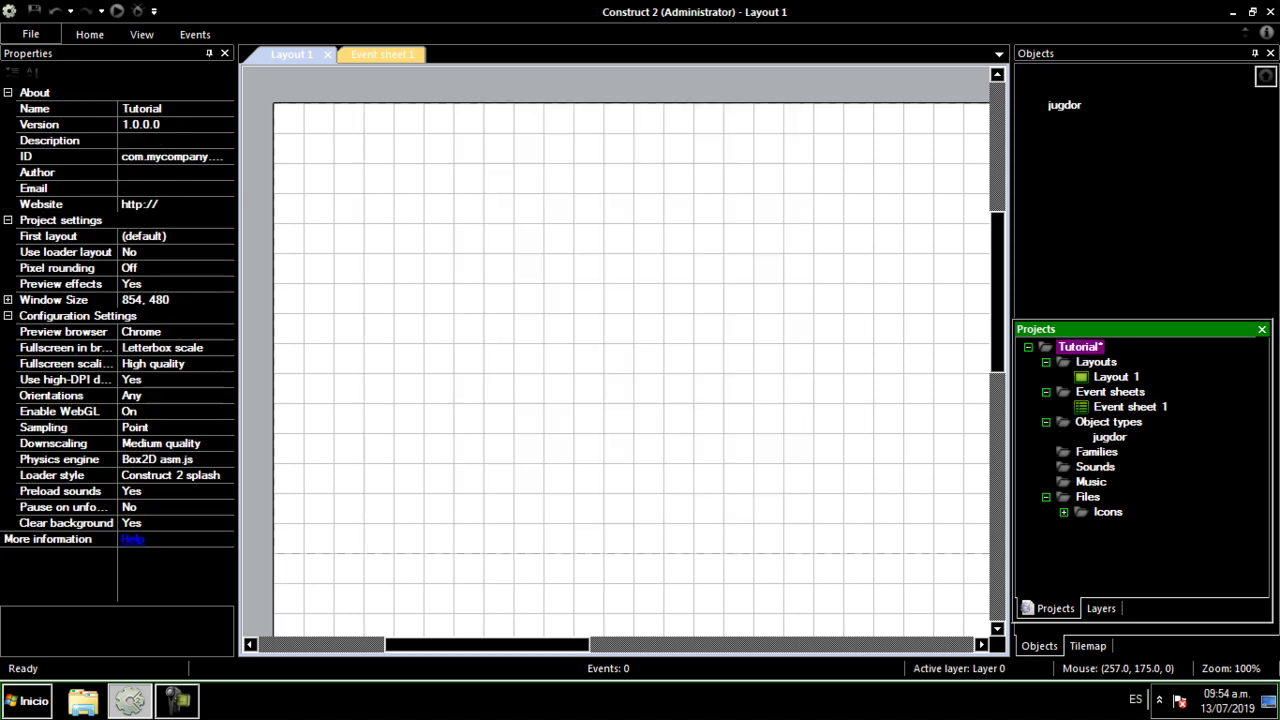
click(633, 192)
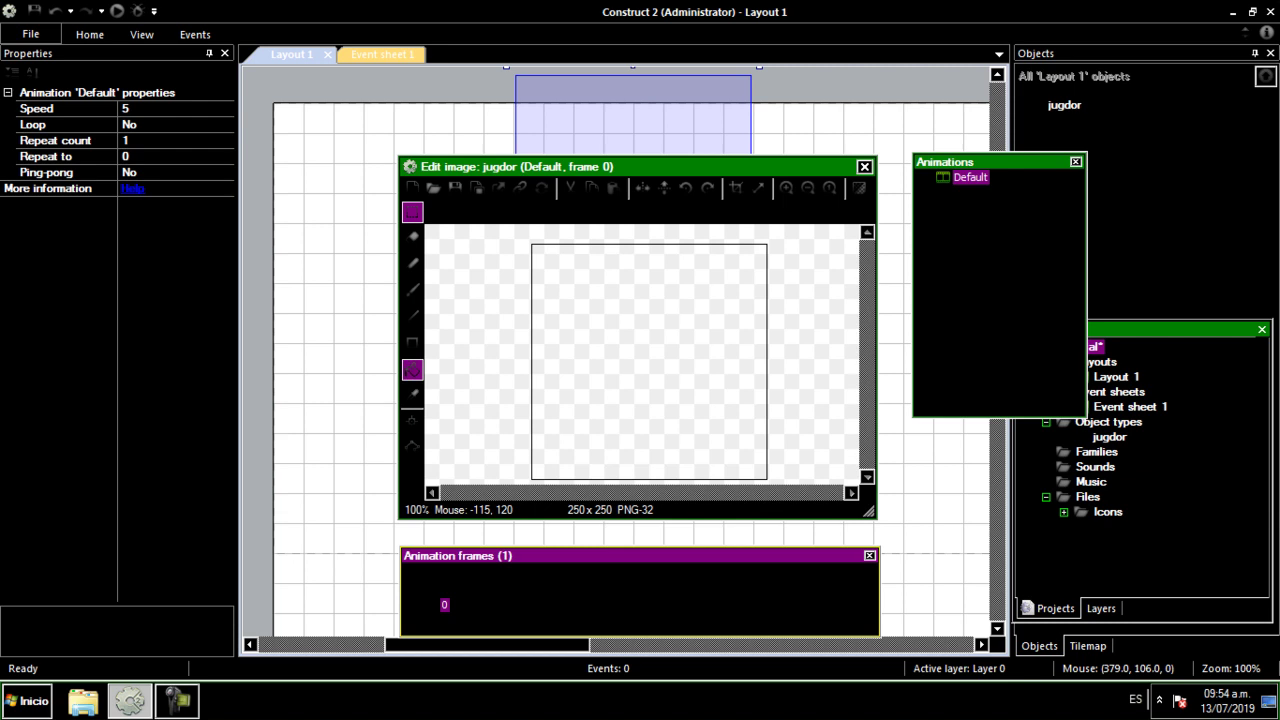
Fill the jugdor image with green, draw two white rectangular eyes with dark vertical pupils, and close the image editor.
click(412, 370)
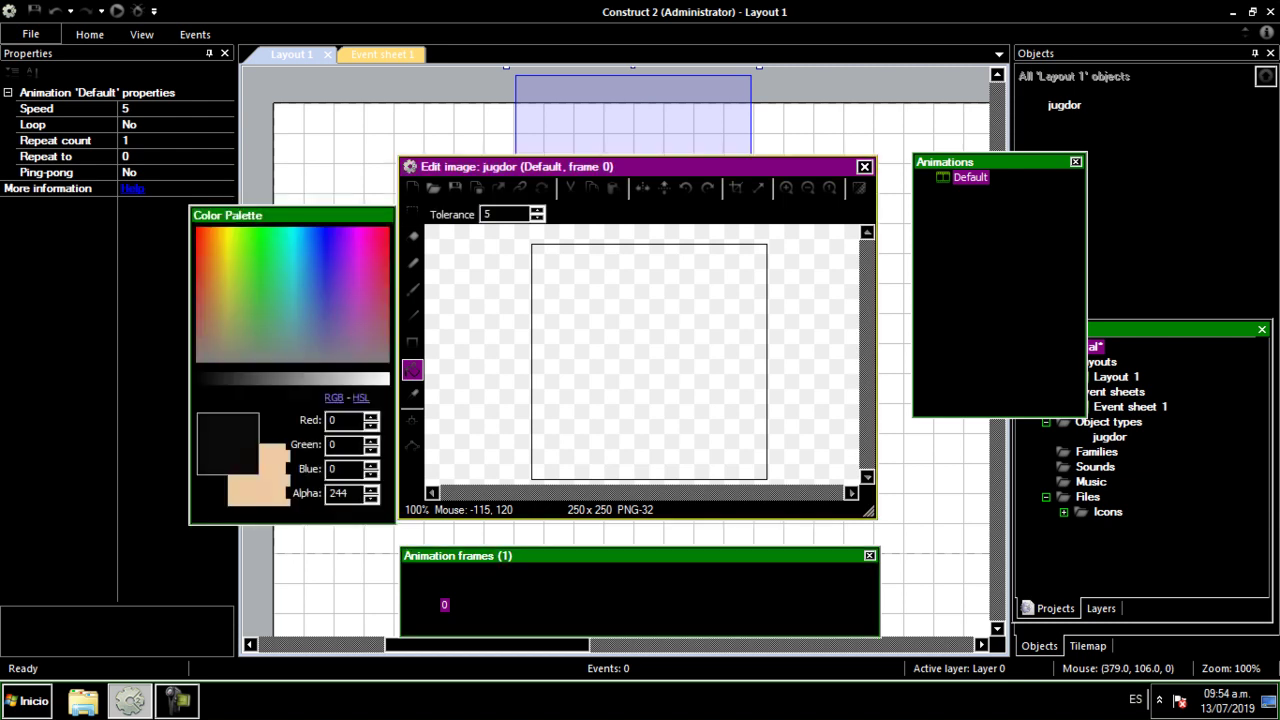
click(252, 238)
click(689, 302)
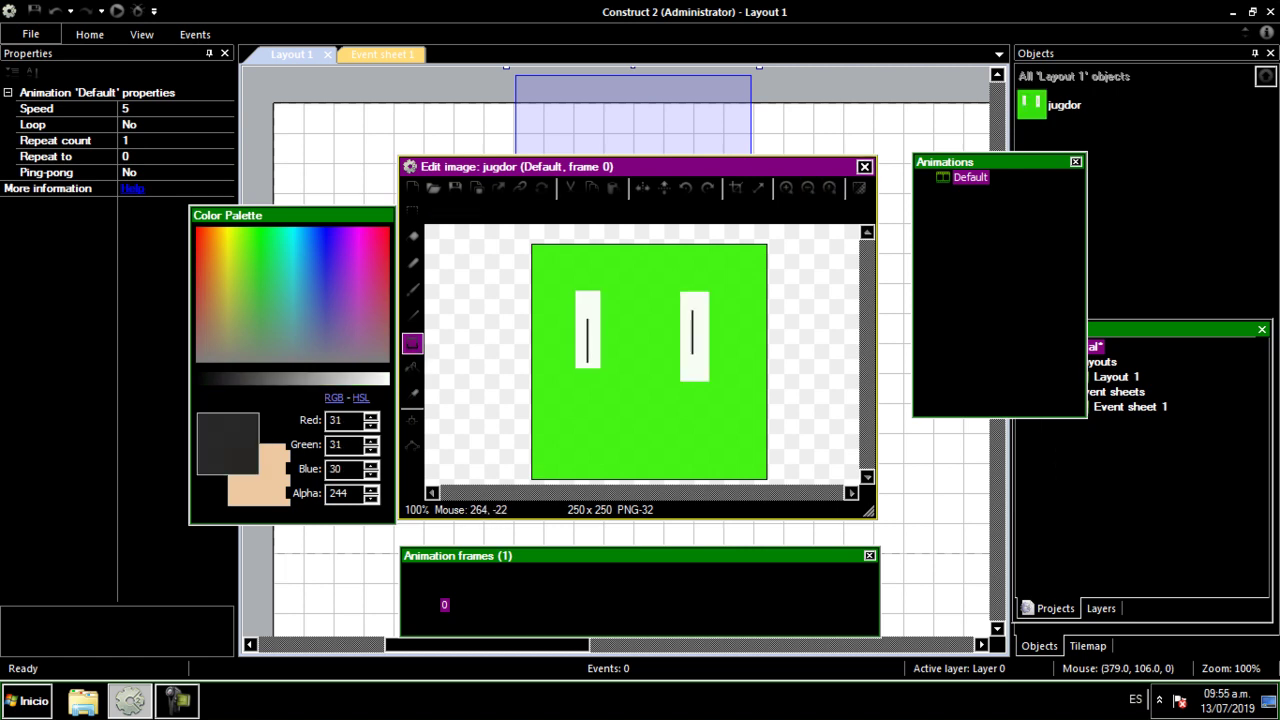
key(Escape)
Move the jugdor sprite down inside the layout and shrink it to about 160 by 128 pixels.
drag(642, 208, 648, 354)
drag(759, 216, 601, 388)
drag(585, 390, 675, 330)
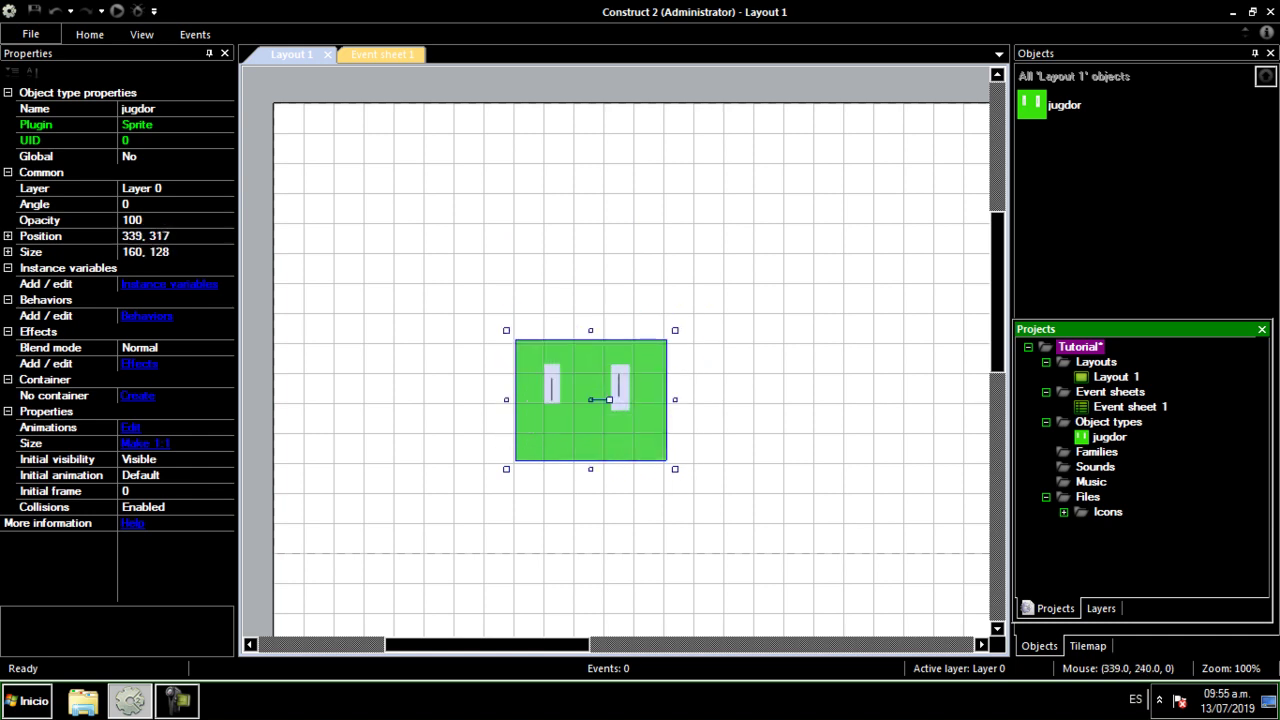
Resize the jugdor image canvas to 64 by 64 pixels with the image stretched, and close the image editor.
double_click(628, 349)
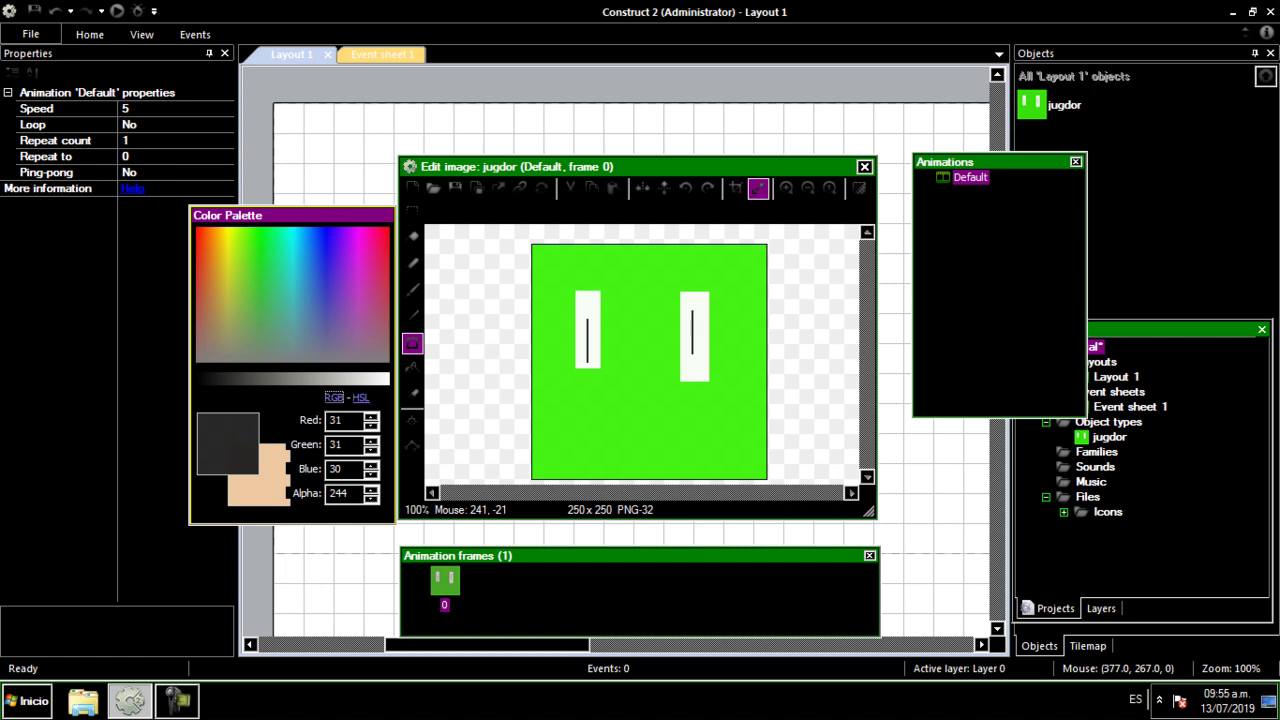
click(758, 188)
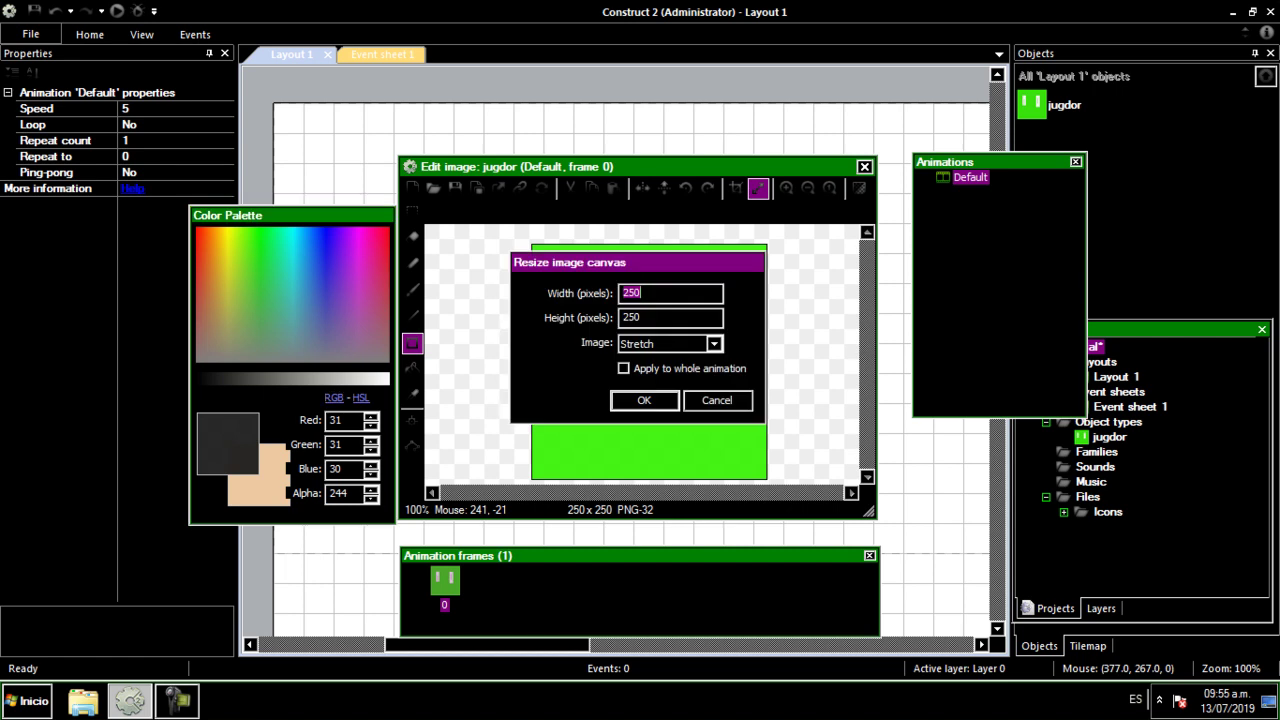
text(64)
key(Tab)
text(64)
key(Return)
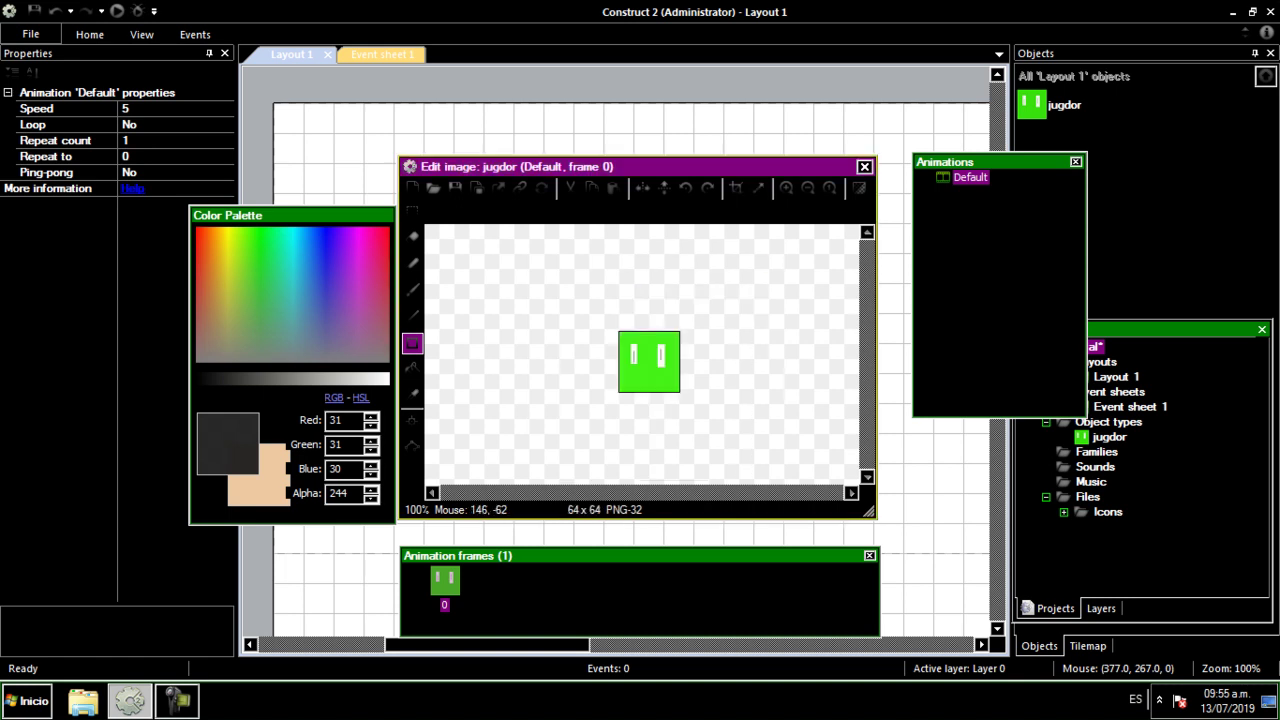
click(864, 166)
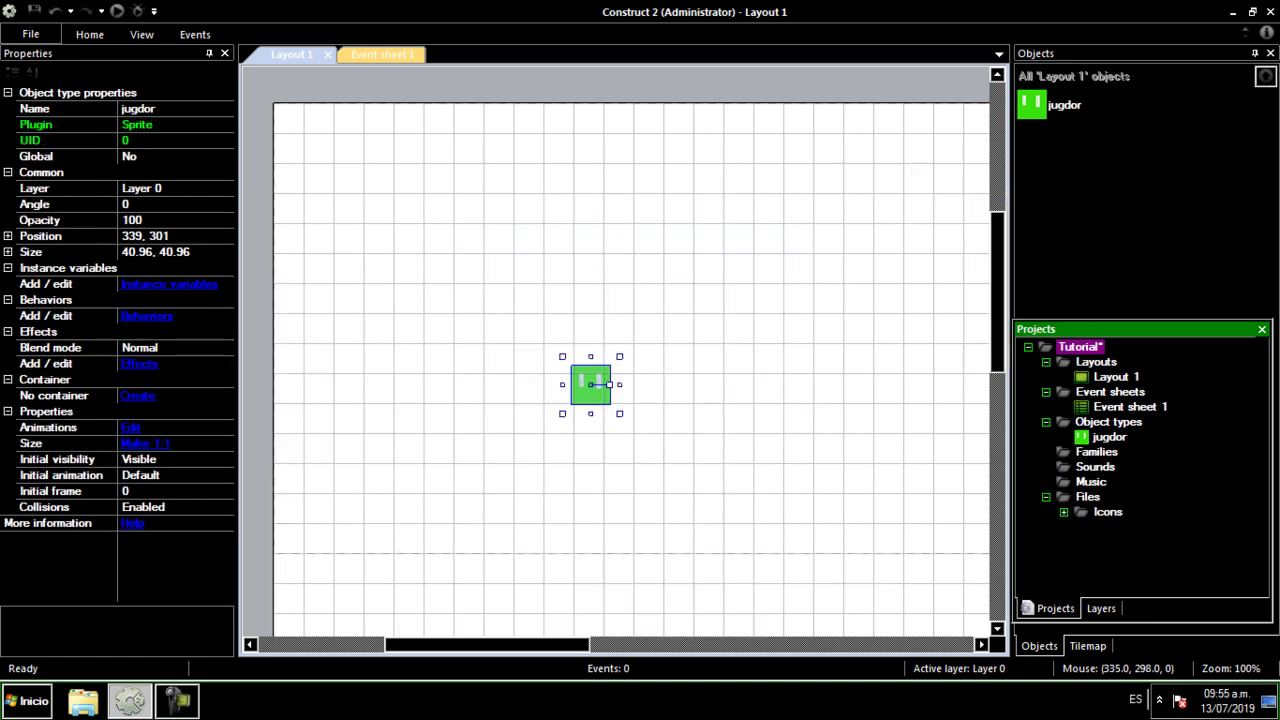
Move the jugdor sprite to about 352, 256 and set its size to 64, 64.
drag(591, 385, 603, 343)
click(156, 252)
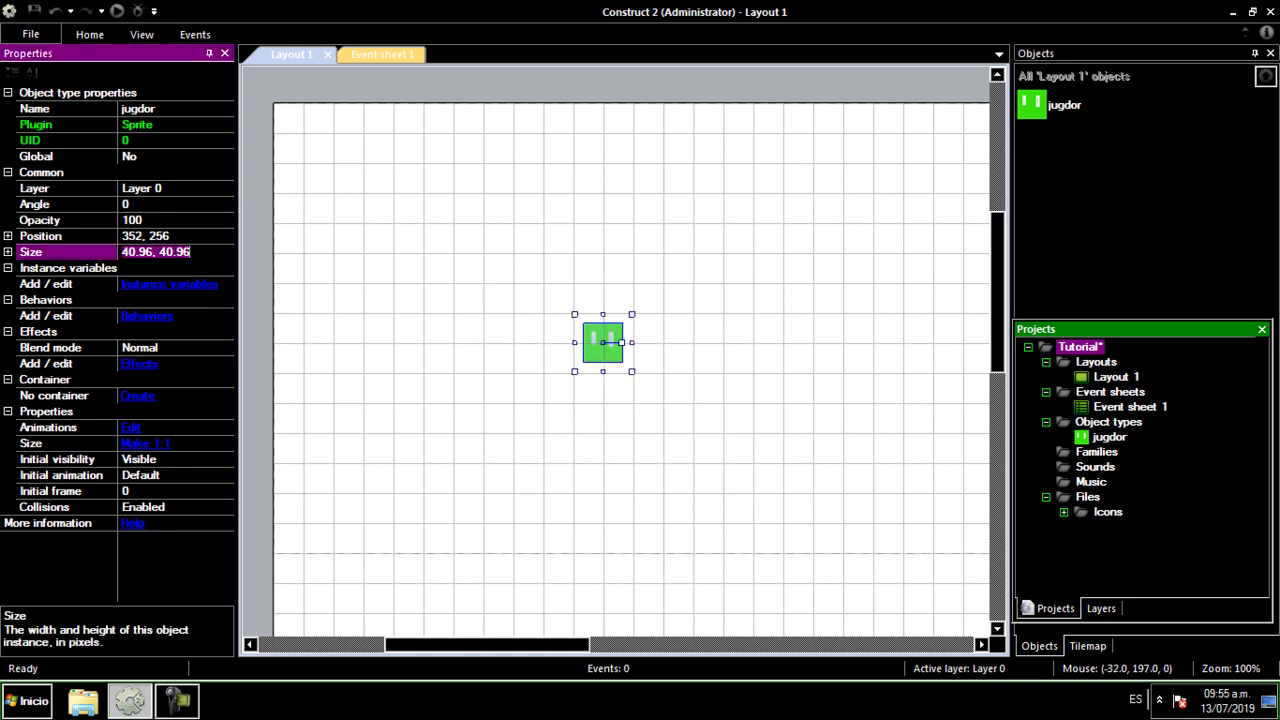
text(64,64)
key(Return)
Reposition the jugdor sprite several times along the grid, leaving it left of the middle of the visible layout area and deselected.
drag(591, 350, 501, 312)
click(498, 463)
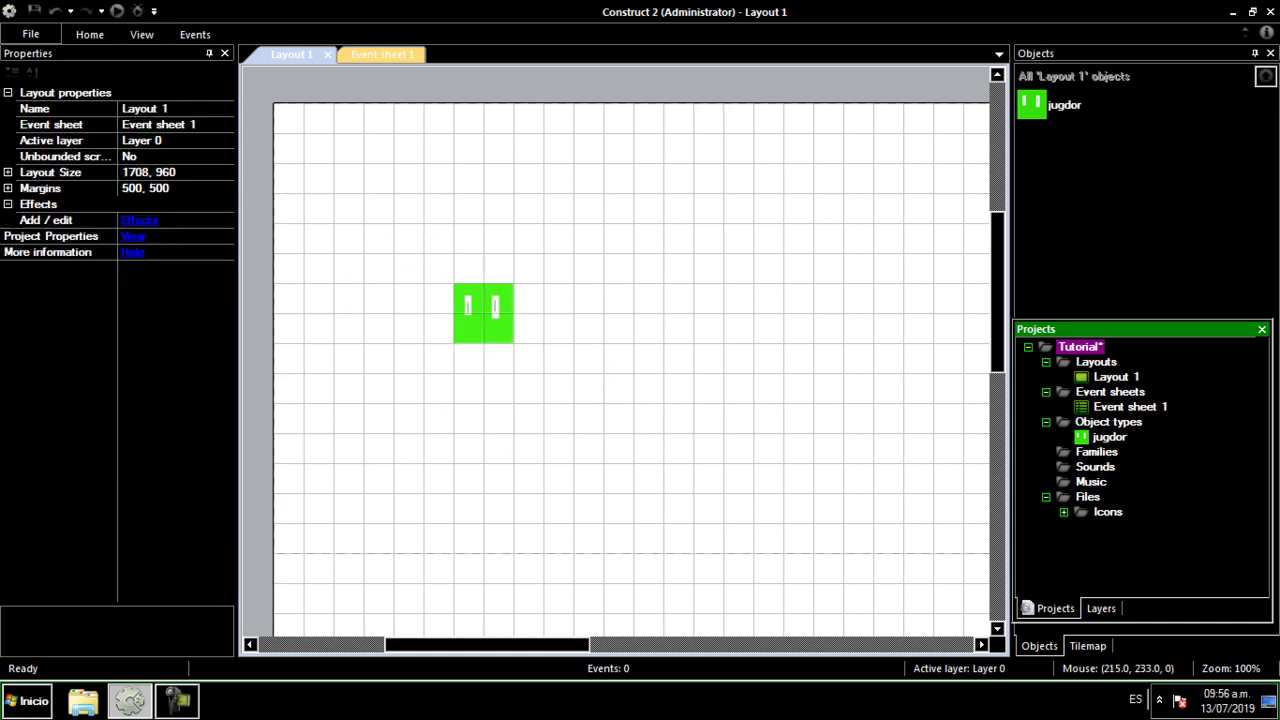
drag(466, 327, 673, 384)
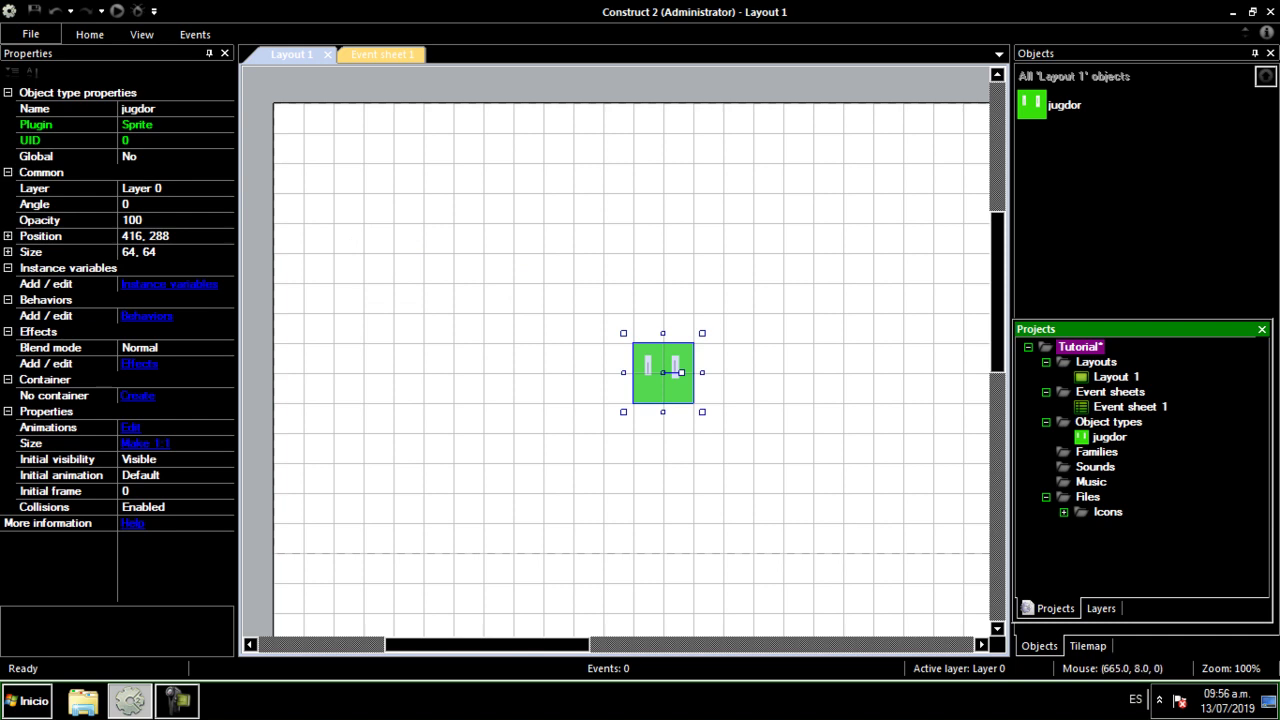
click(836, 403)
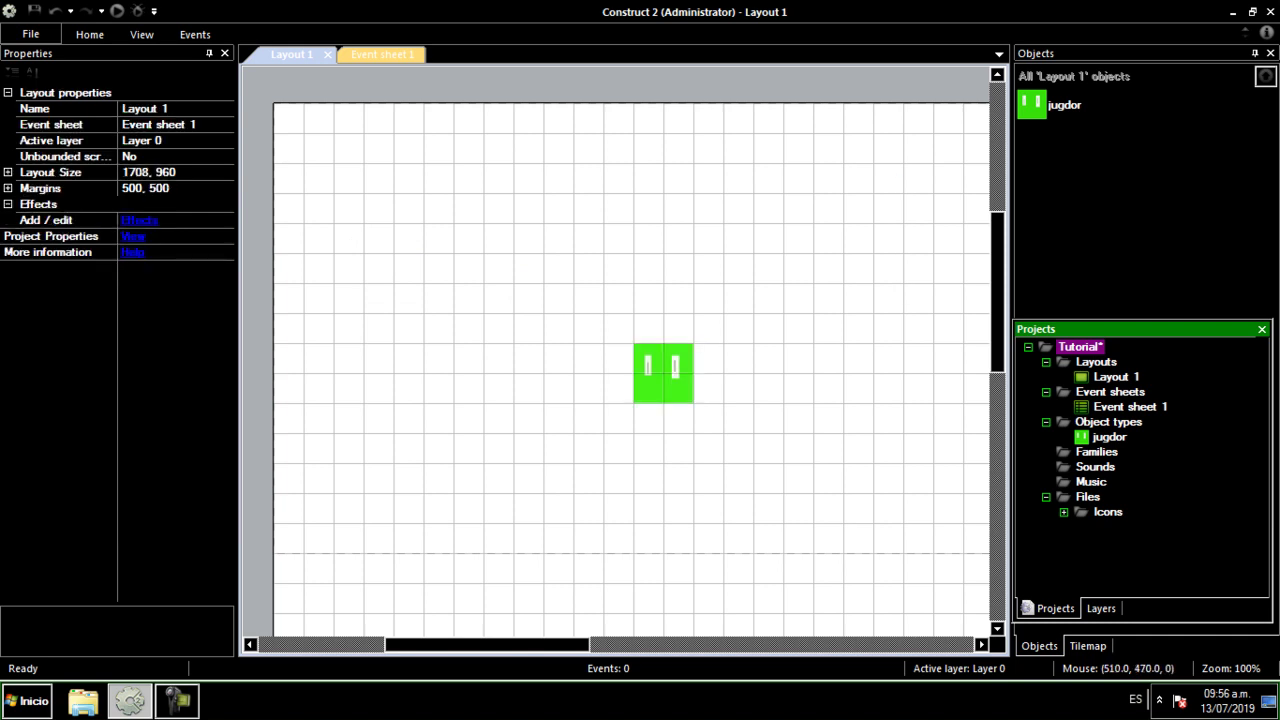
drag(667, 376, 547, 345)
click(586, 455)
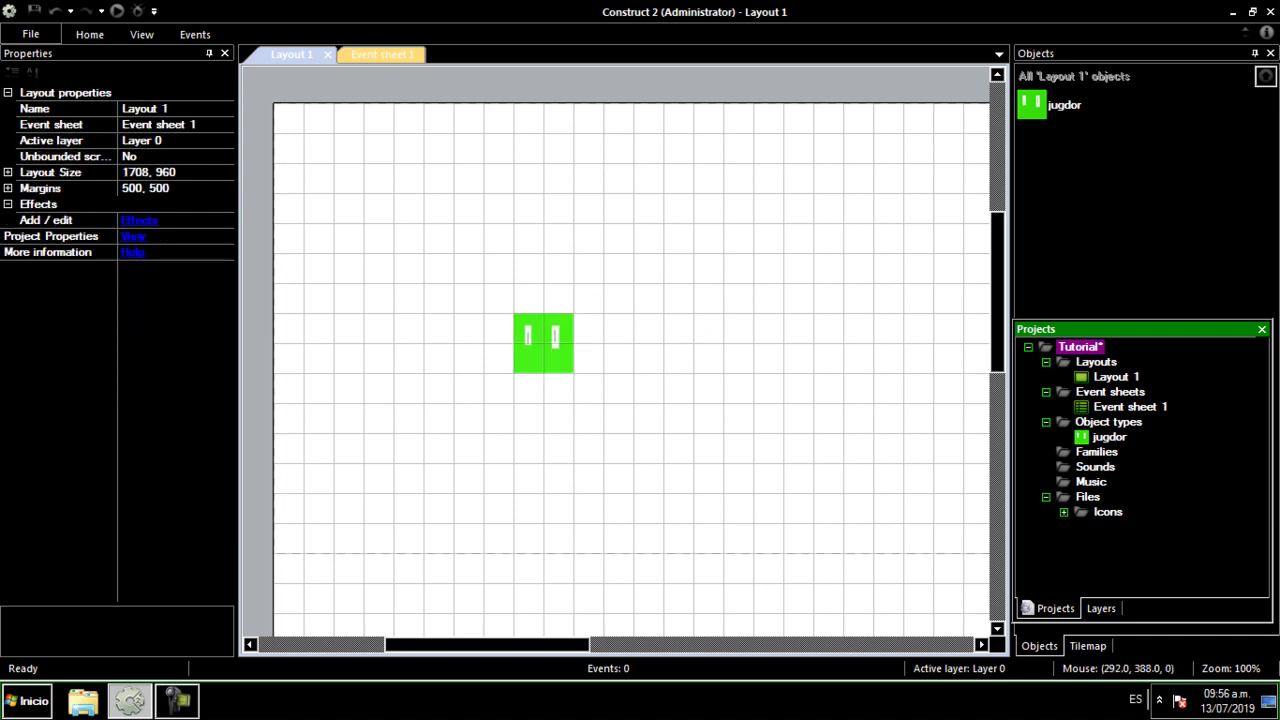
Insert a new Sprite object named pared into the layout, placed below the green jugdor sprite.
double_click(547, 467)
click(863, 552)
right_click(525, 443)
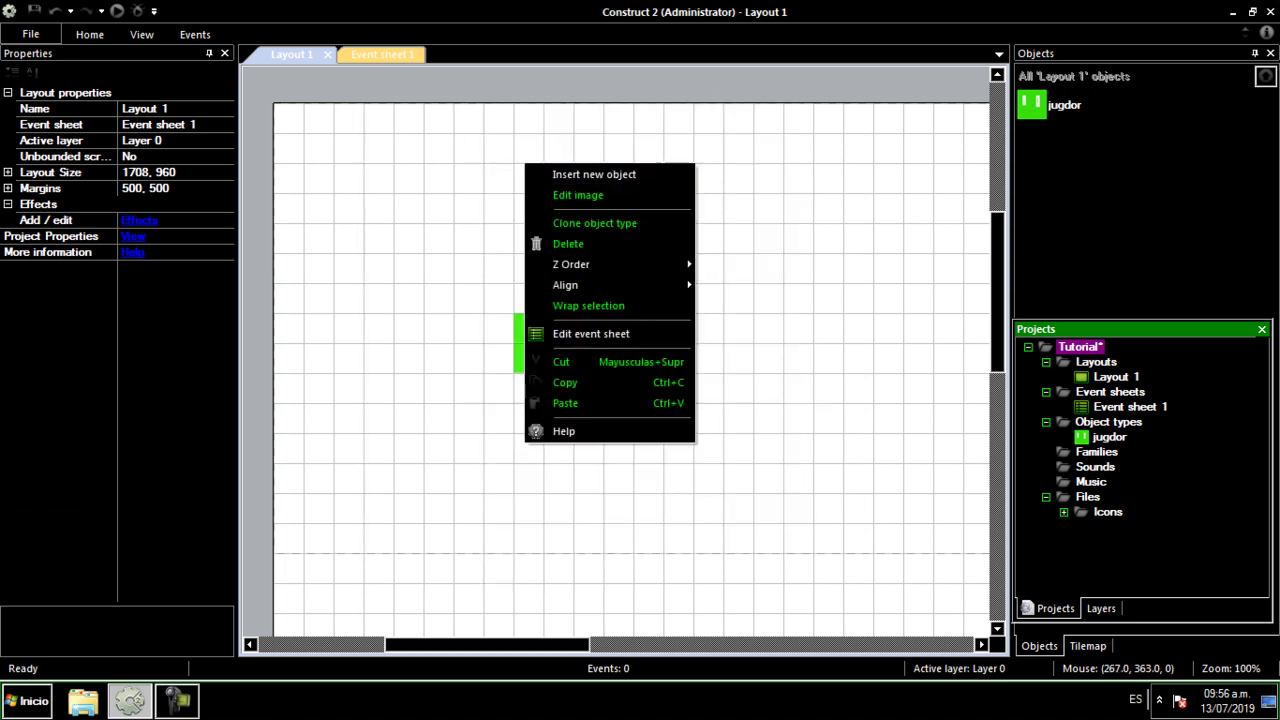
click(594, 174)
scroll(636, 318, down, 3)
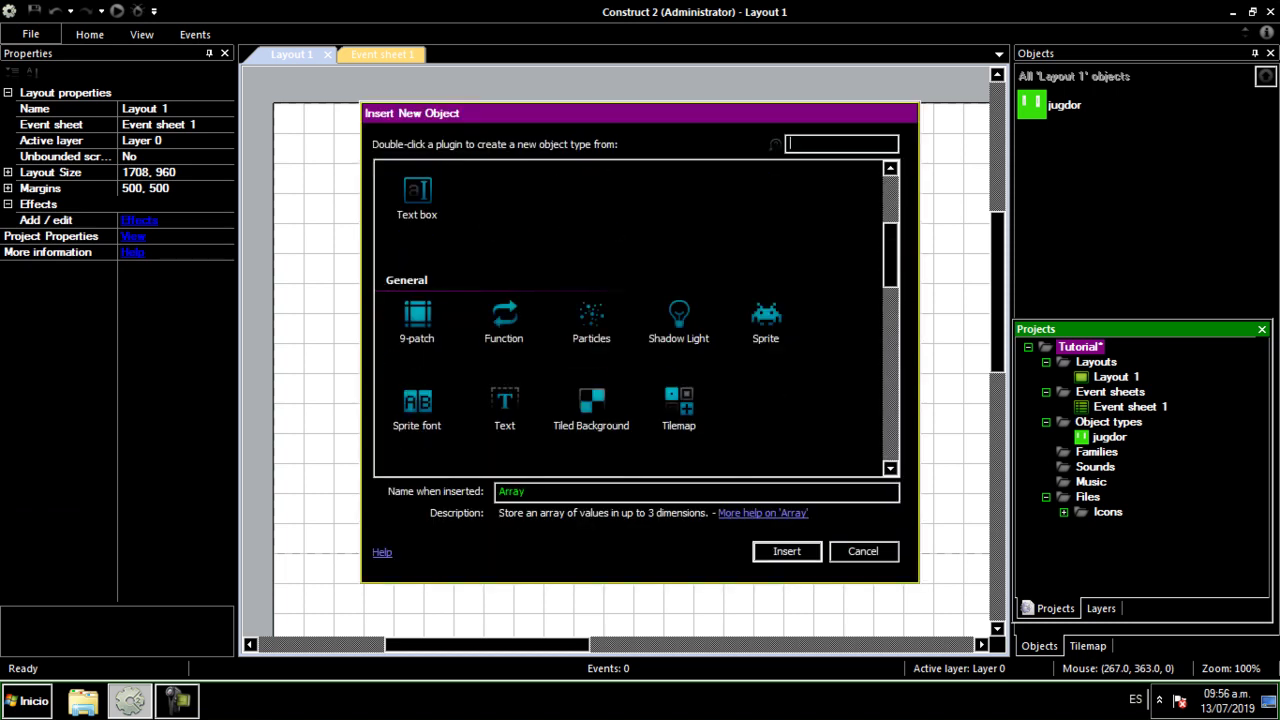
click(766, 224)
click(512, 492)
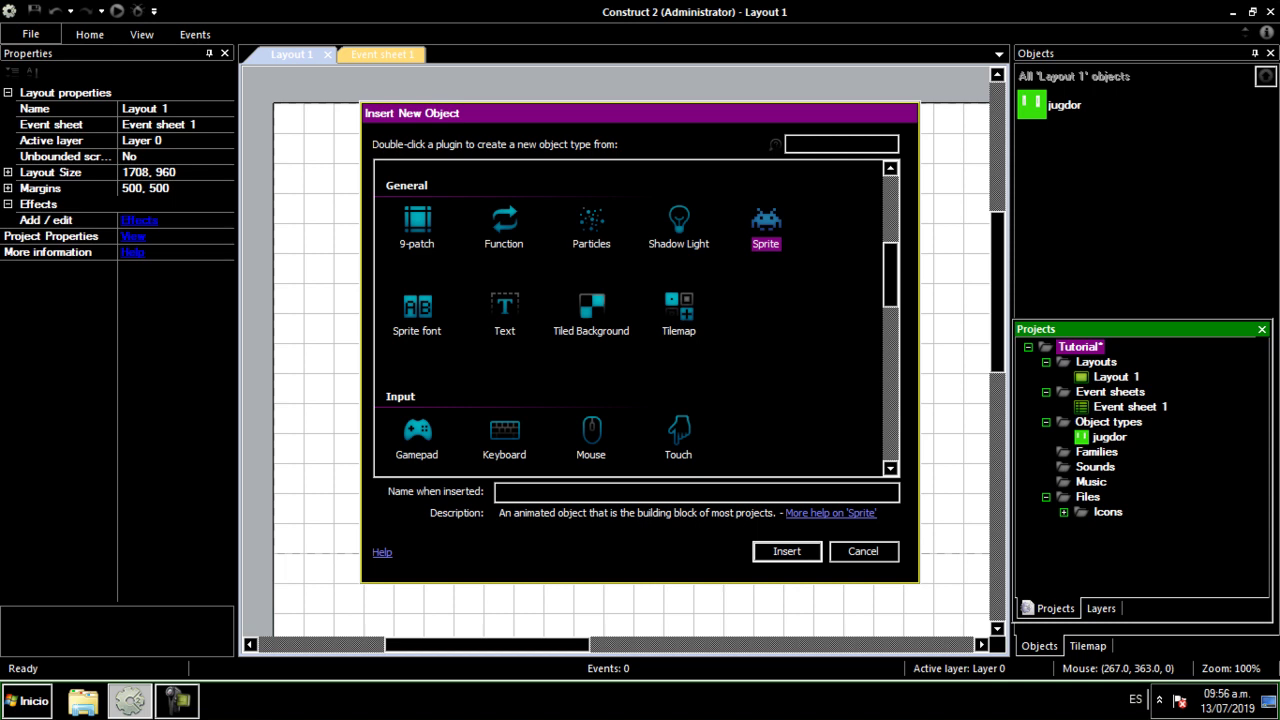
text(red)
key(Return)
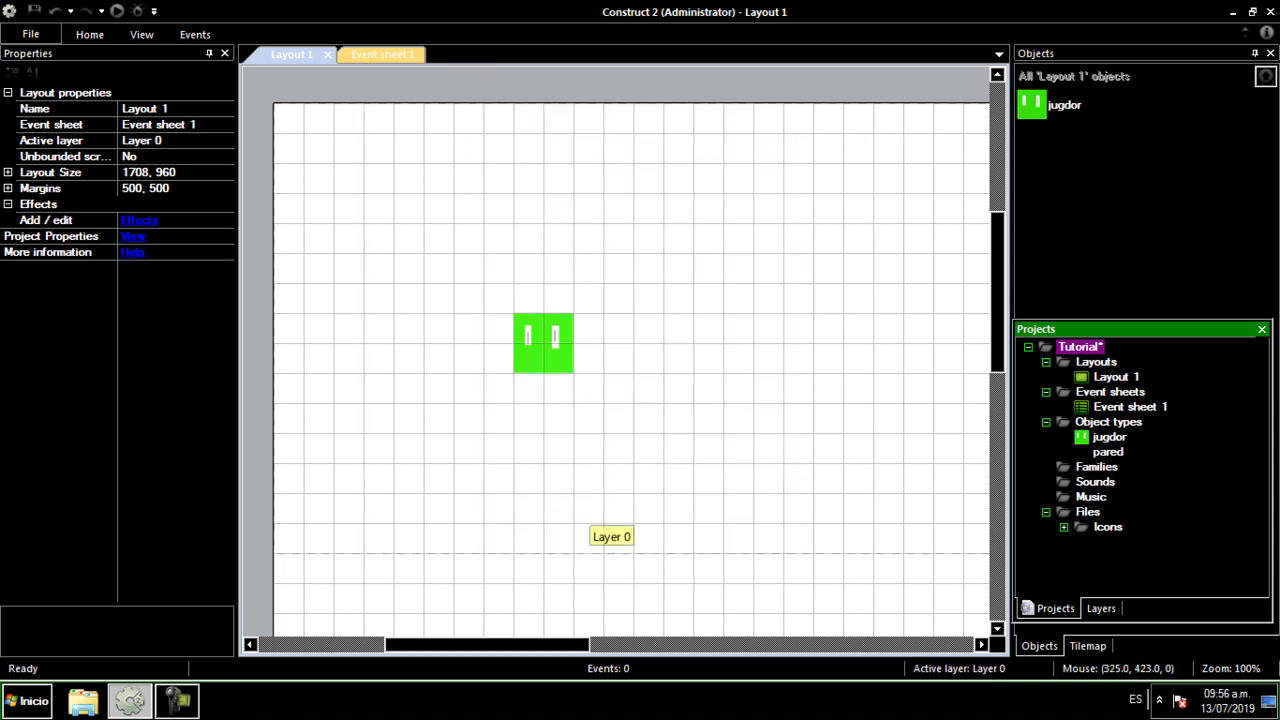
click(578, 522)
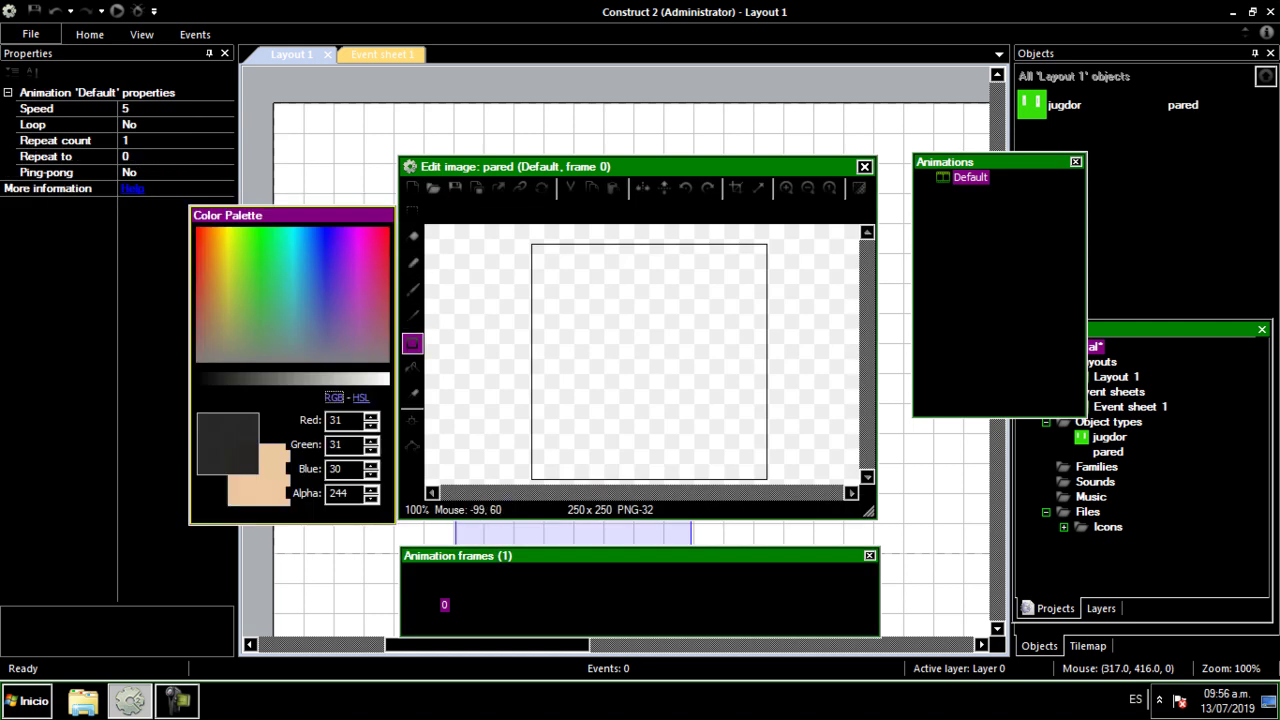
Fill the pared image with orange (RGB 252, 82, 2), close the image editor and move the sprite to 416, 416.
click(412, 370)
click(206, 229)
click(690, 335)
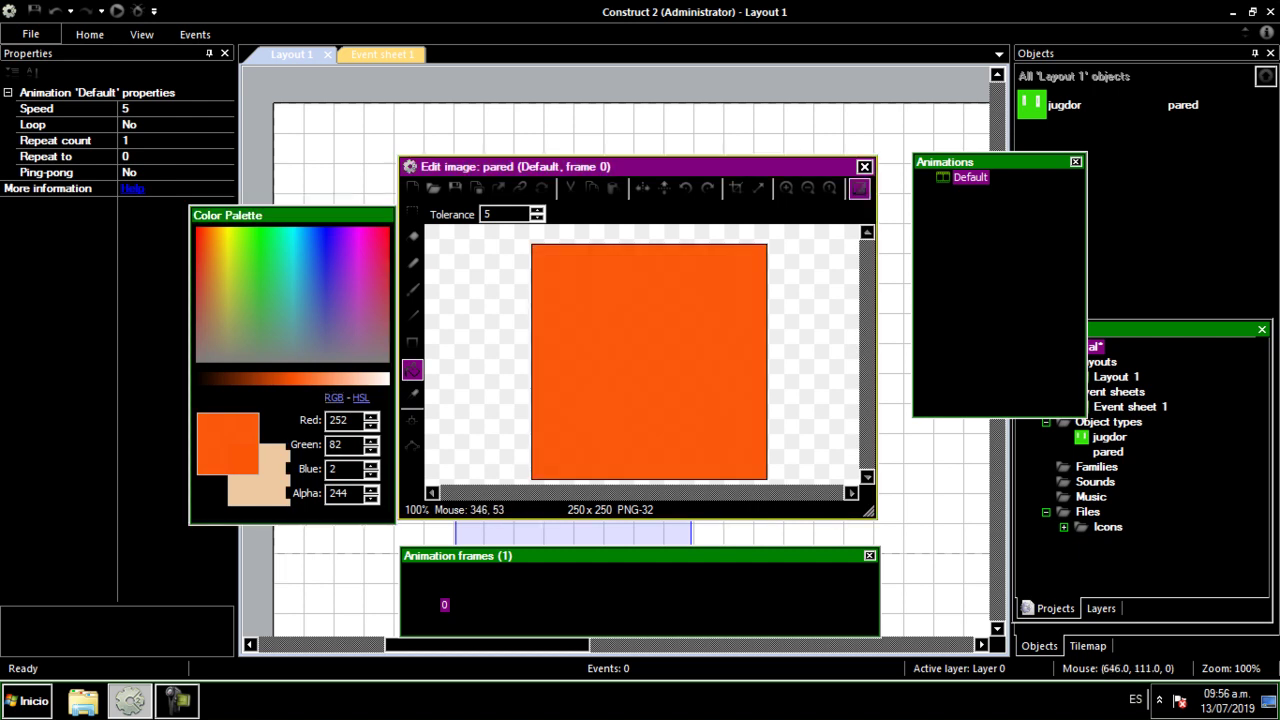
click(864, 166)
drag(661, 367, 751, 397)
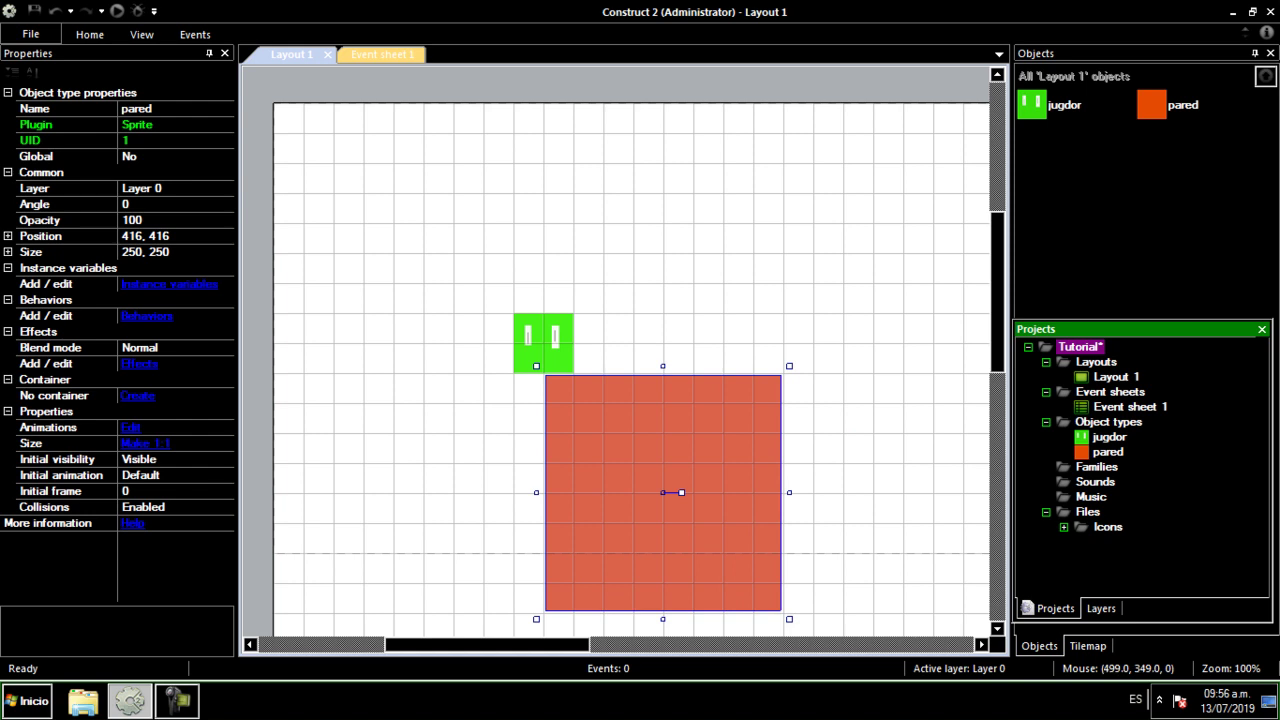
Resize the pared image canvas to 32 by 32 pixels with the image stretched, and move the sprite to 64, 416.
double_click(742, 430)
click(758, 188)
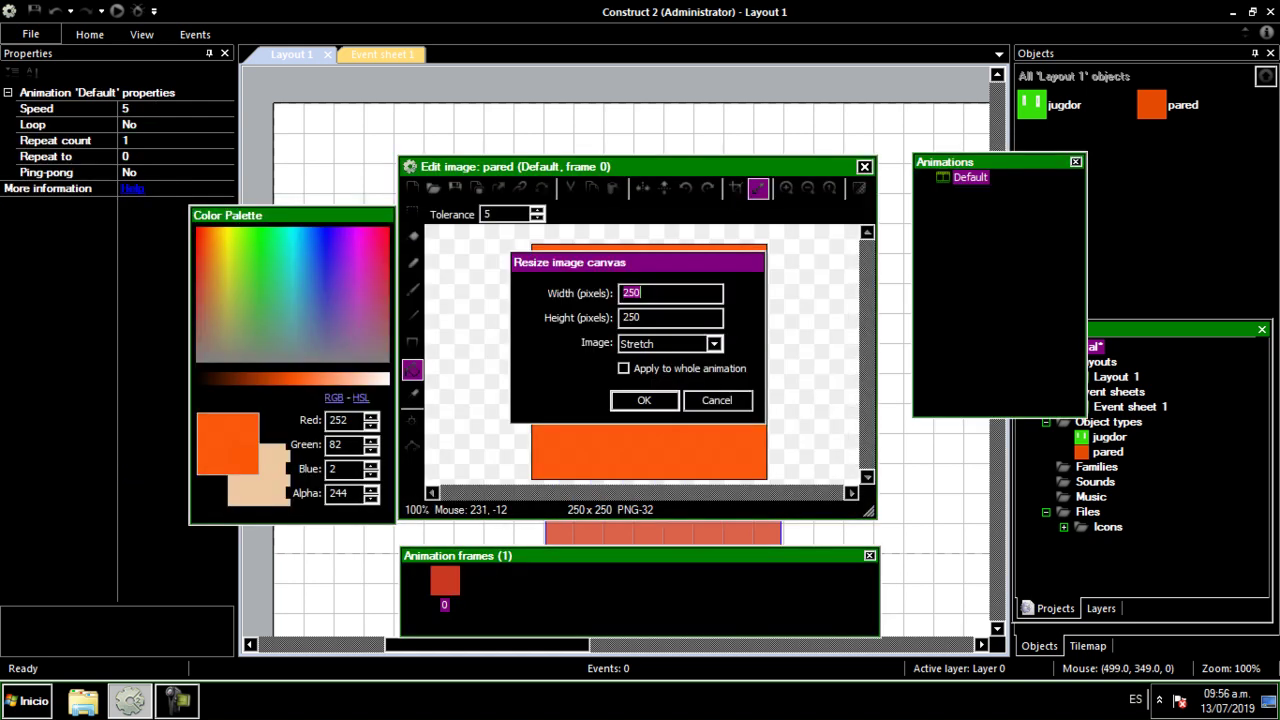
text(3)
key(Tab)
text(32)
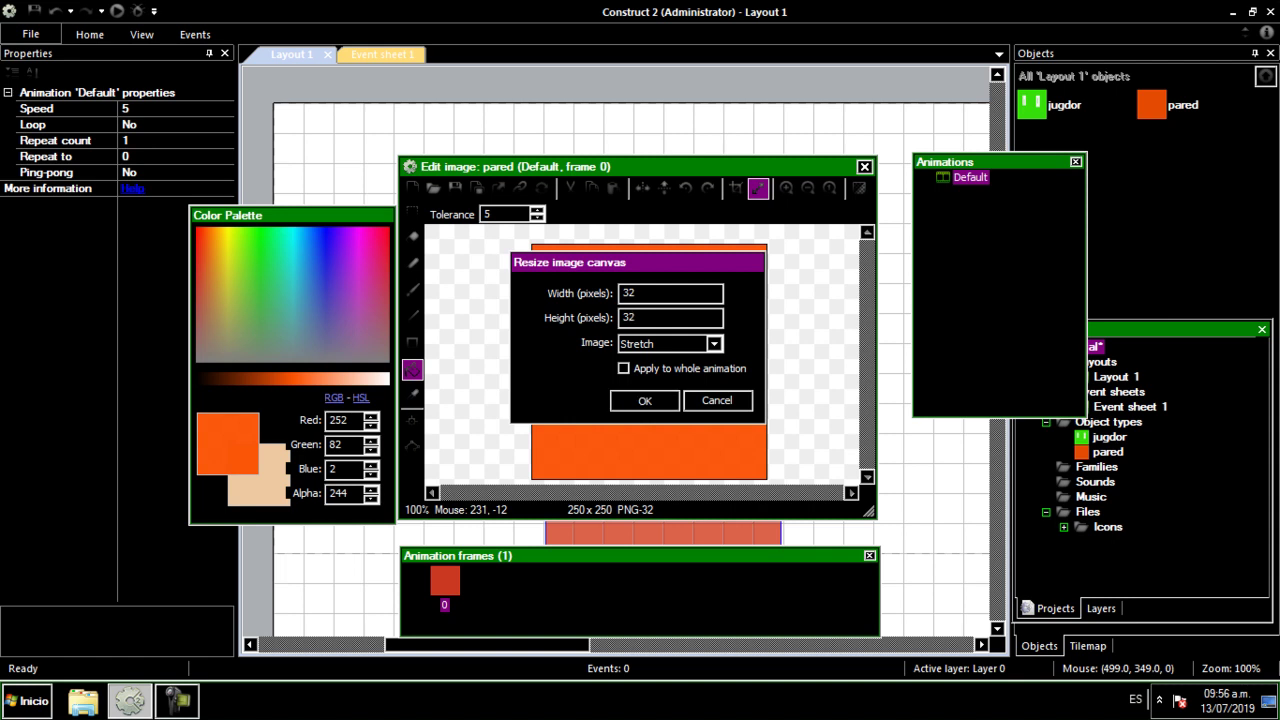
key(Return)
click(865, 167)
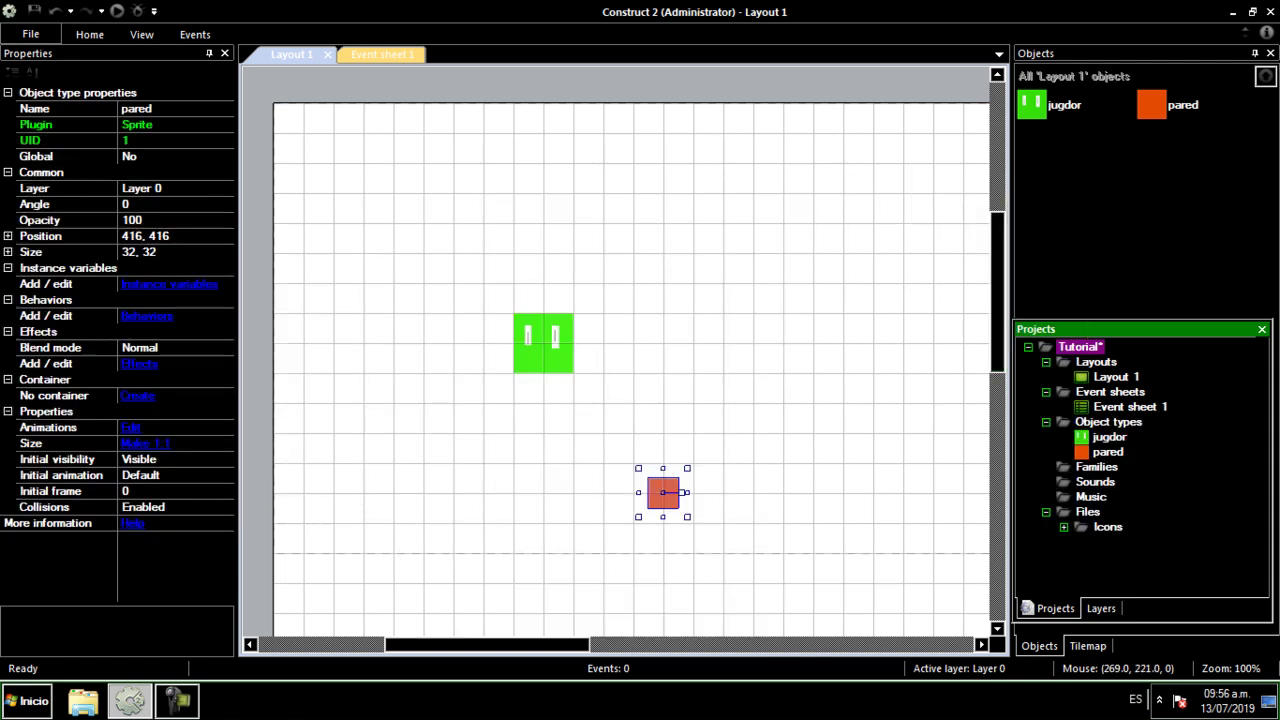
drag(677, 501, 347, 501)
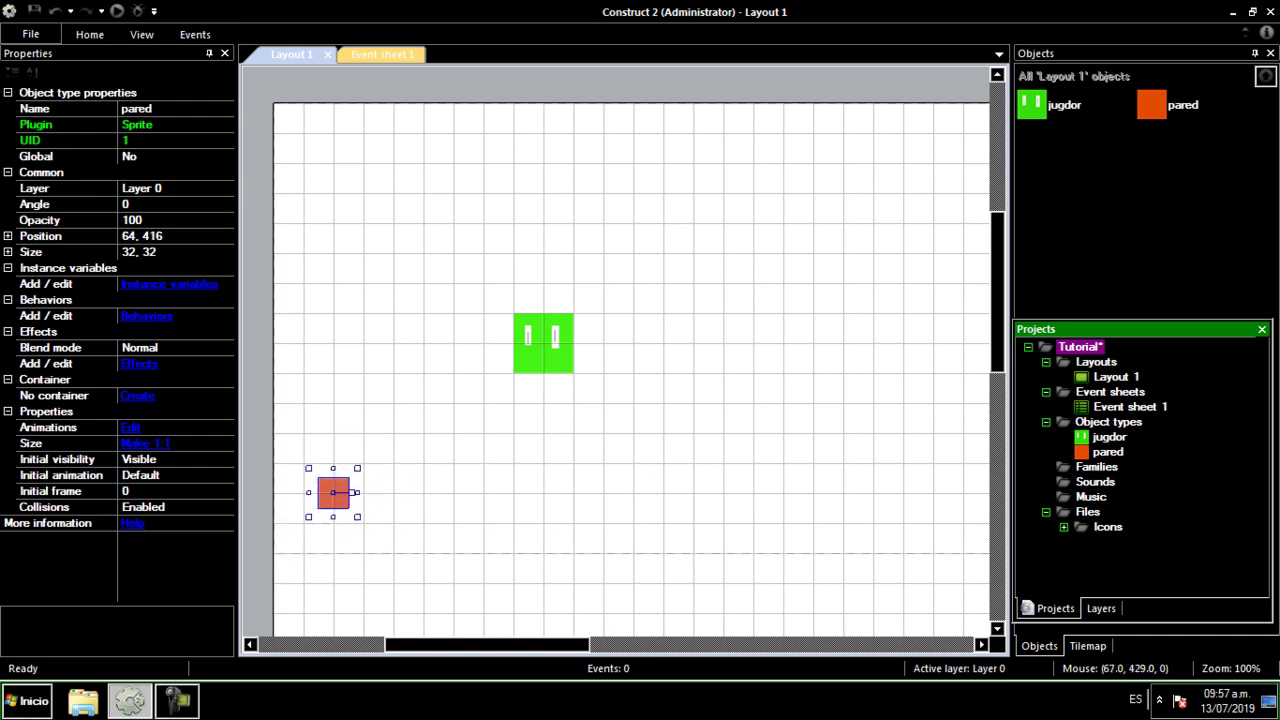
Set the origin point of the pared image to X 0, Y 0 and close the image editor.
double_click(336, 505)
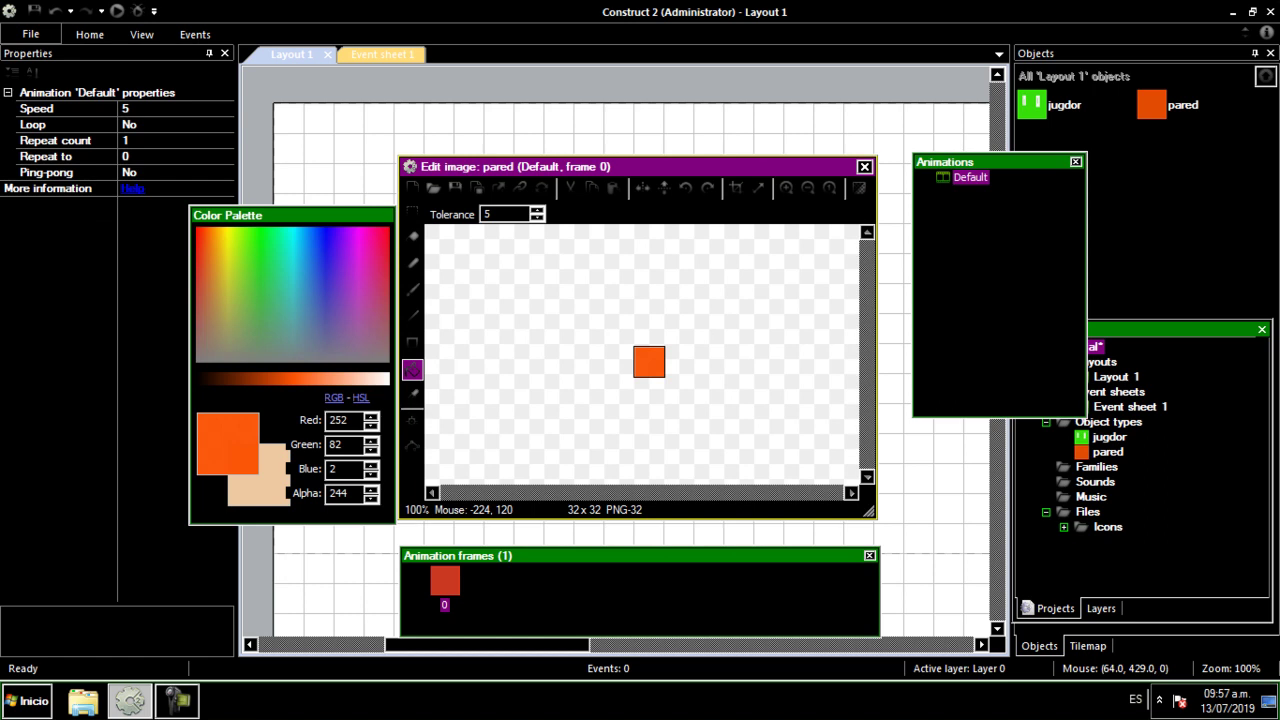
click(412, 422)
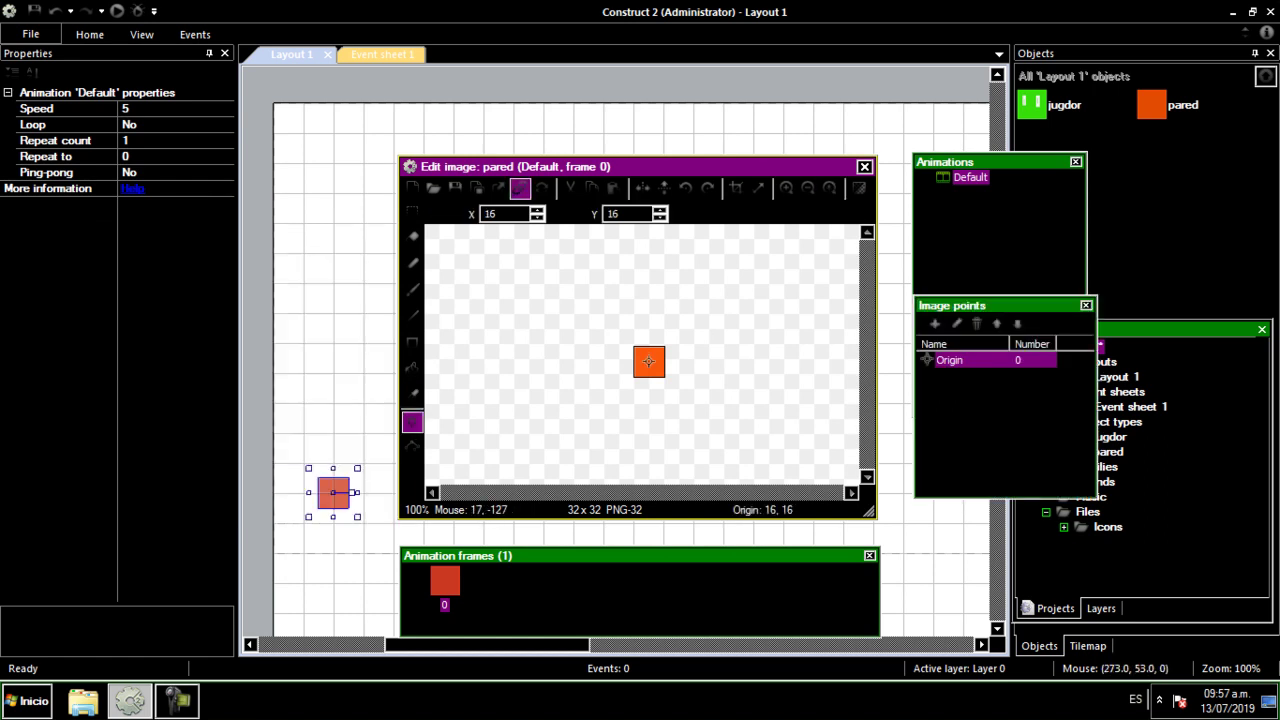
drag(498, 214, 484, 214)
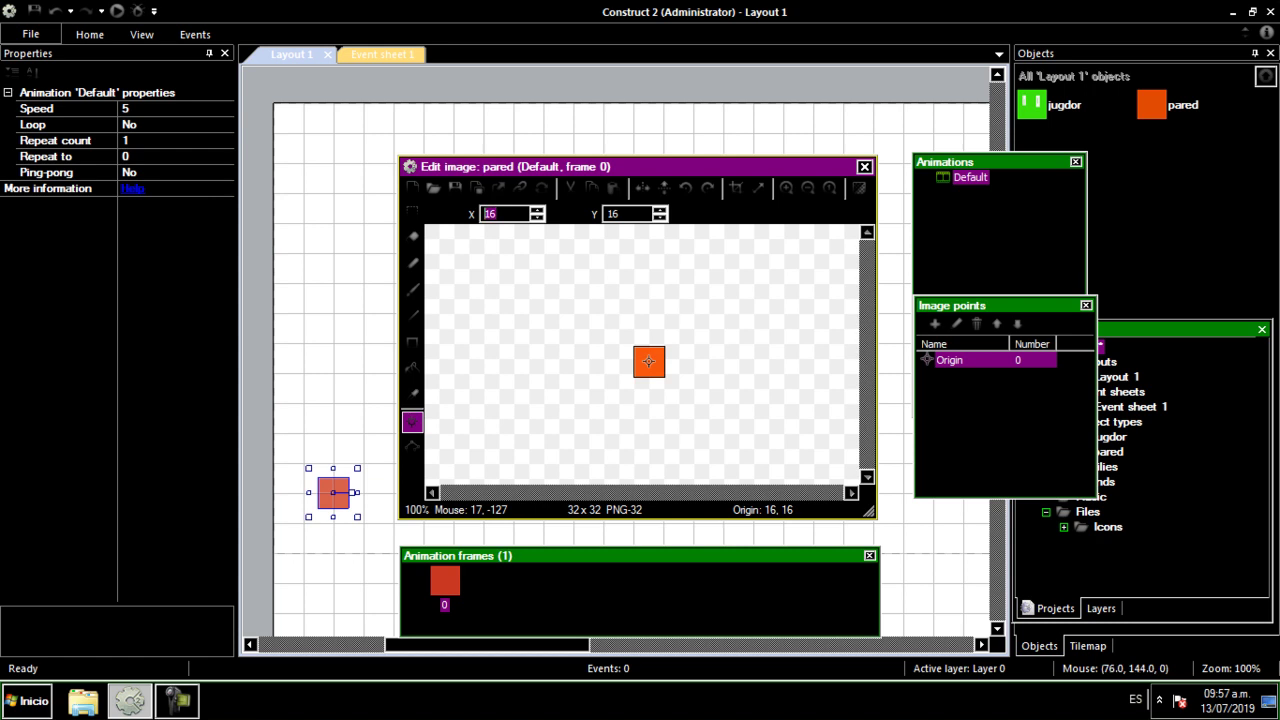
text(0)
key(Tab)
text(0)
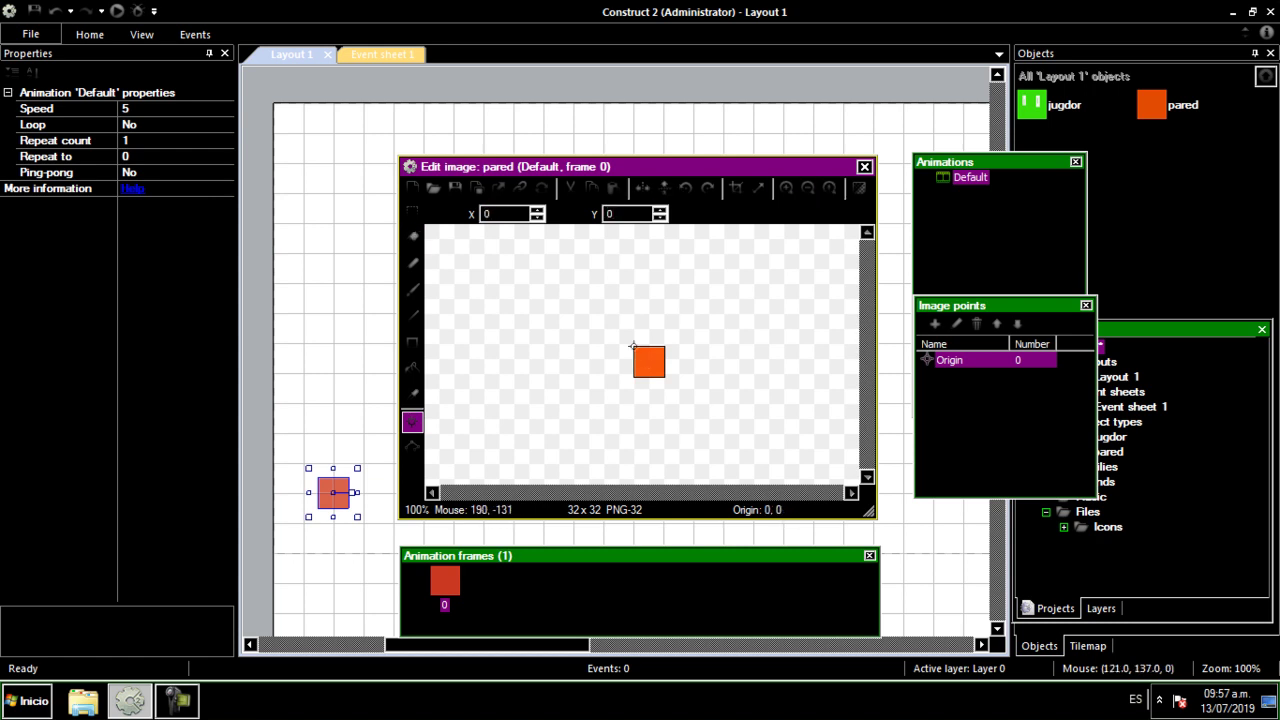
click(865, 167)
Place pared at 0, 448 and stretch it into an 864 by 32 floor, with jugdor moved closer to the layout's left edge.
drag(357, 502, 296, 535)
click(500, 522)
drag(543, 342, 370, 338)
click(290, 535)
drag(313, 537, 830, 567)
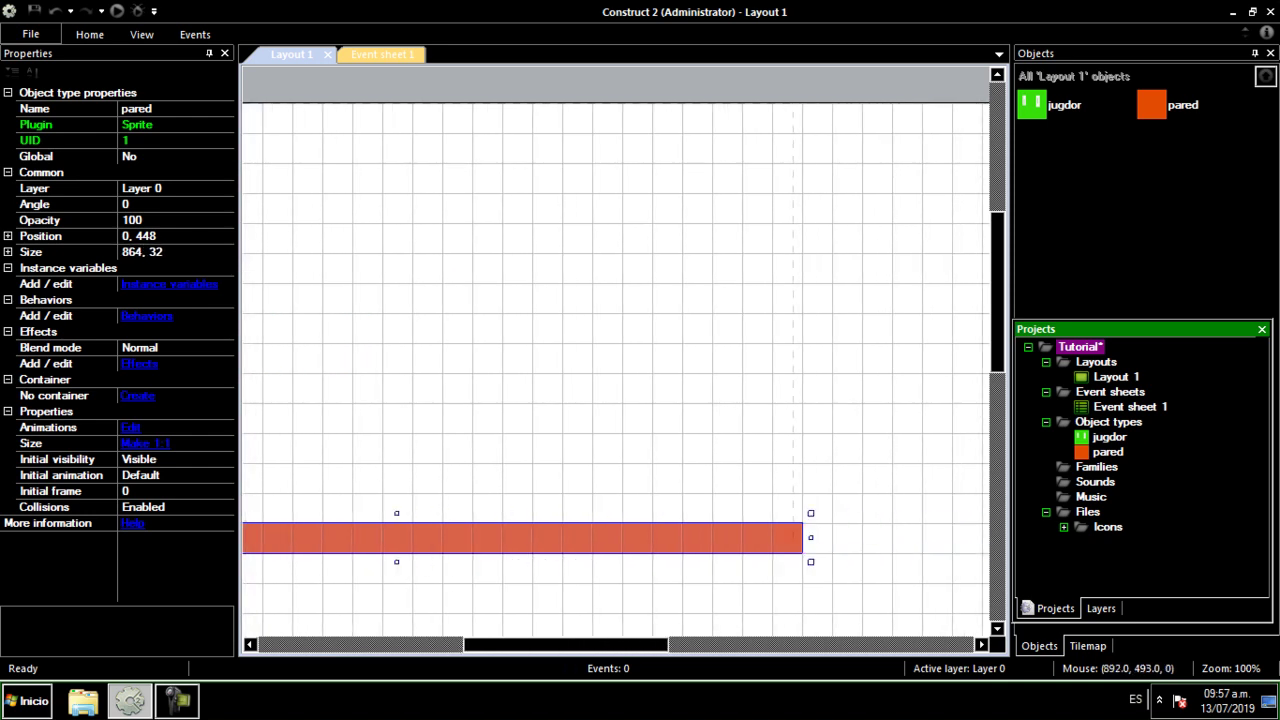
drag(650, 645, 525, 645)
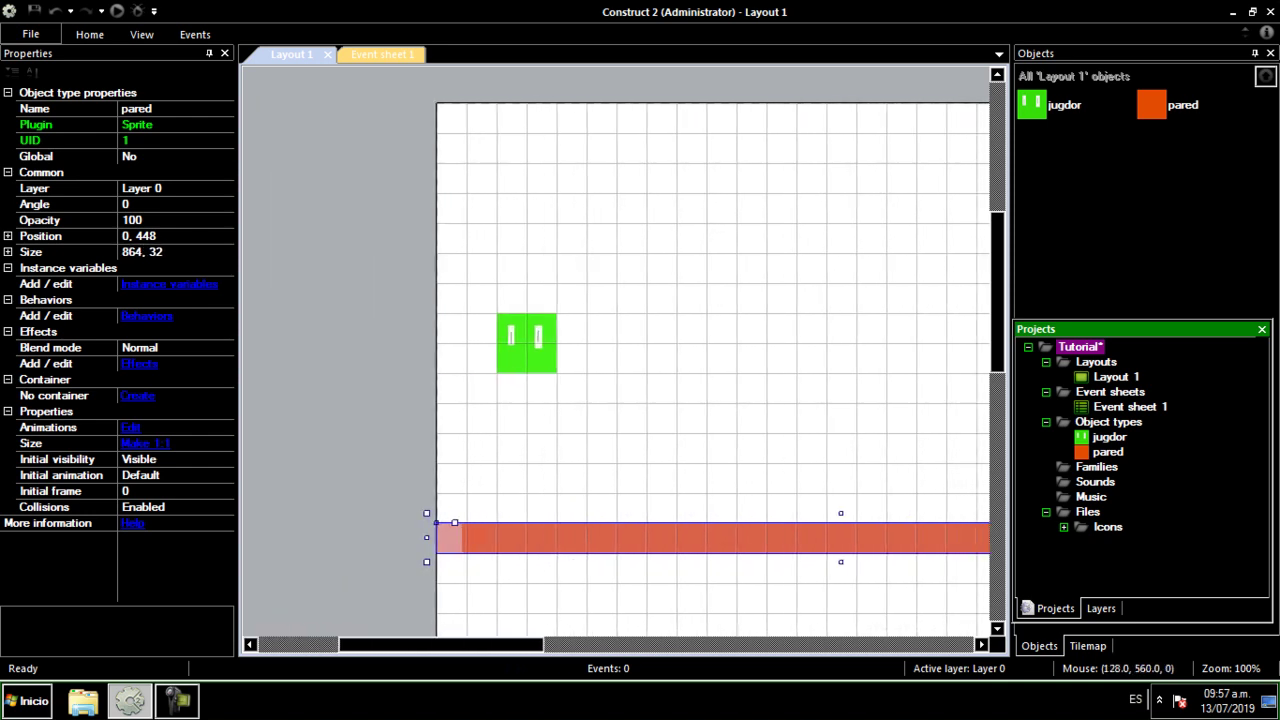
Move the jugdor sprite along the grid to 224, 288 and deselect it.
click(591, 560)
drag(534, 323, 577, 352)
click(779, 286)
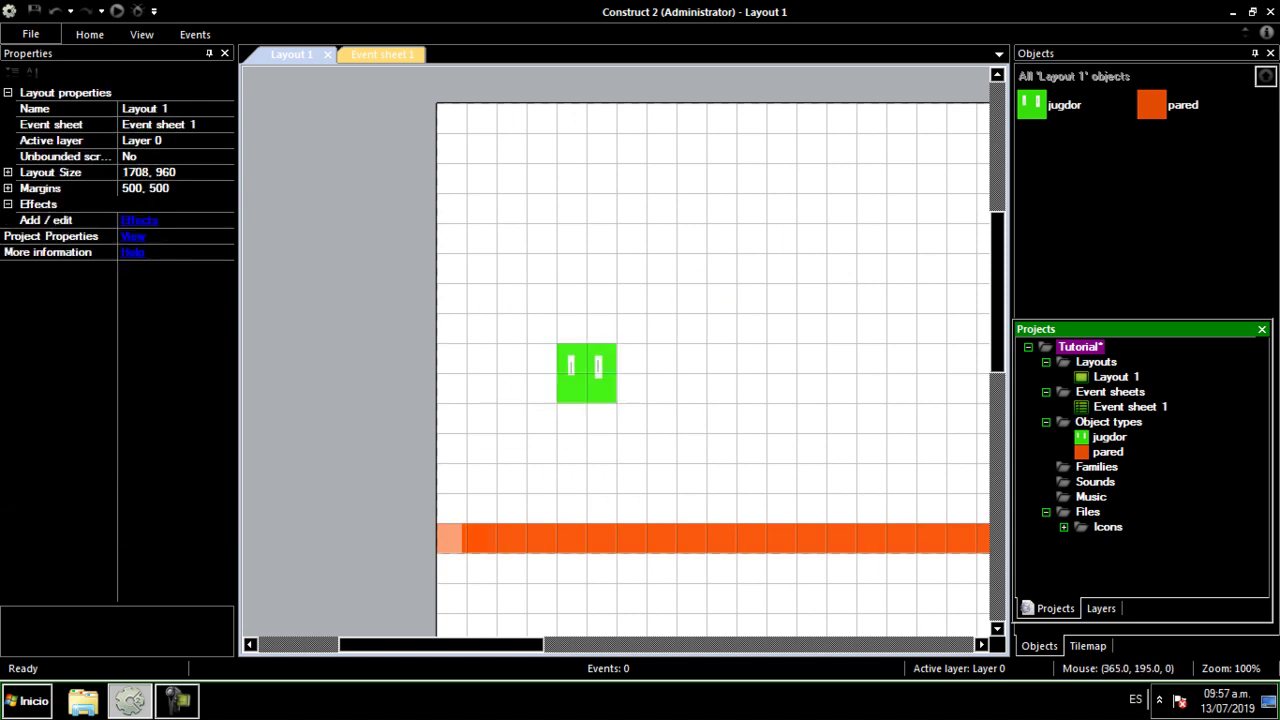
drag(600, 373, 660, 372)
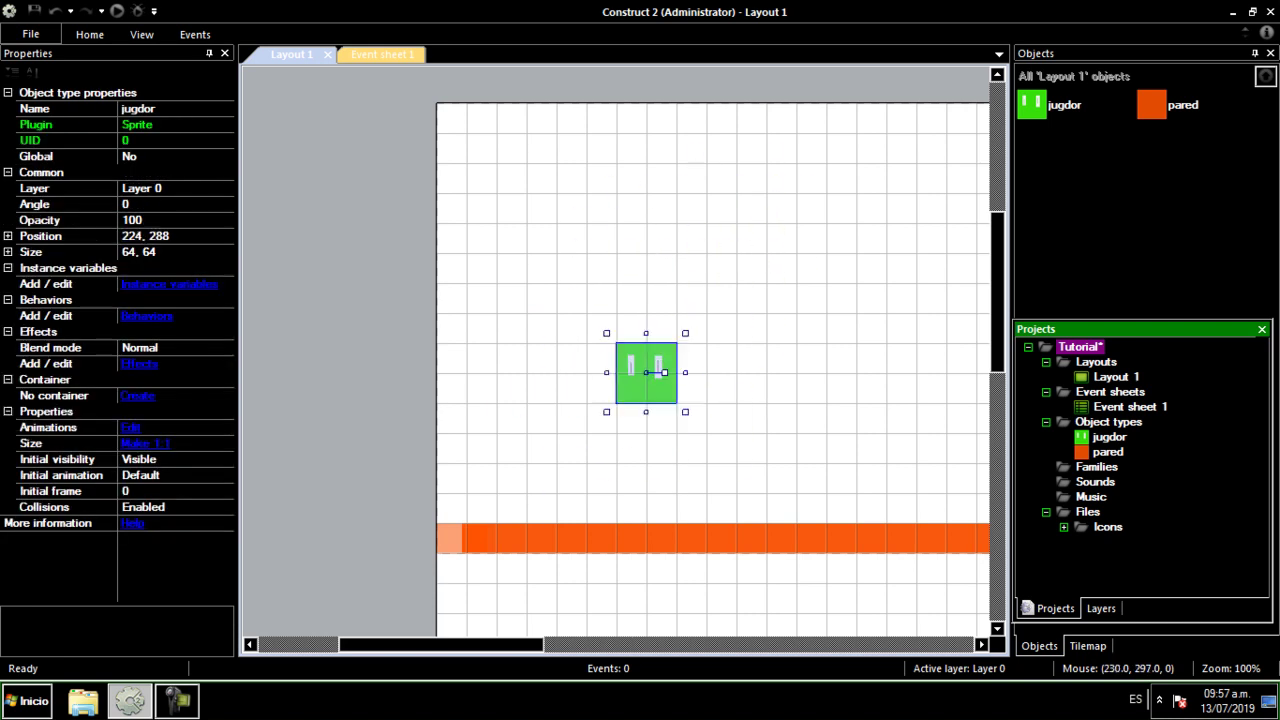
click(720, 360)
Rename the green jugdor sprite as jugador.
click(640, 380)
click(157, 109)
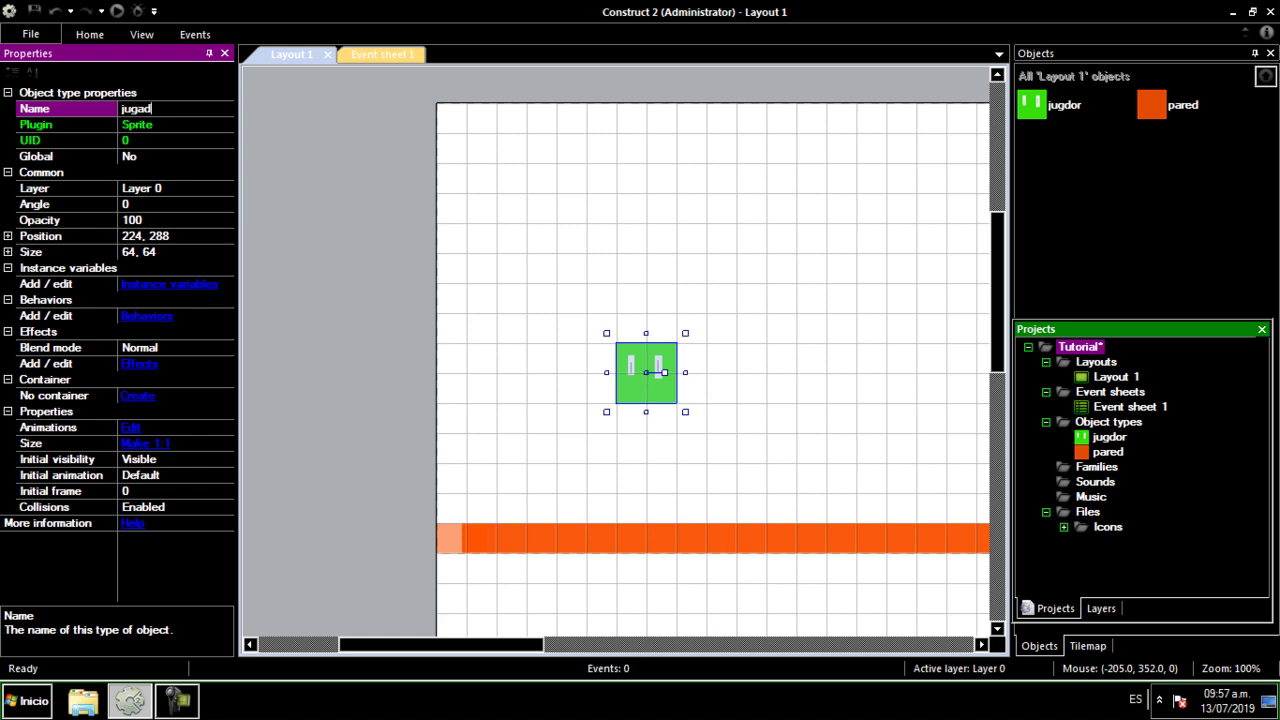
key(Return)
Add the Platform behavior to the jugador sprite and close its behaviors list.
click(147, 315)
click(501, 246)
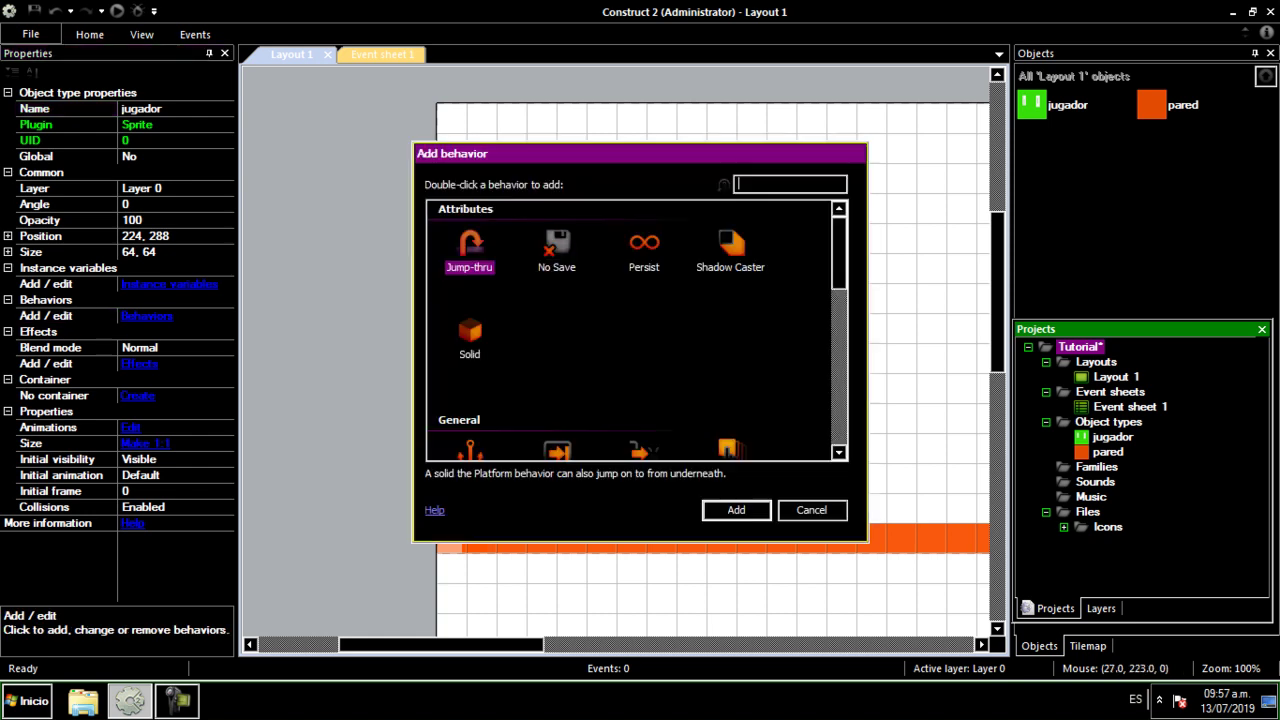
scroll(630, 330, down, 5)
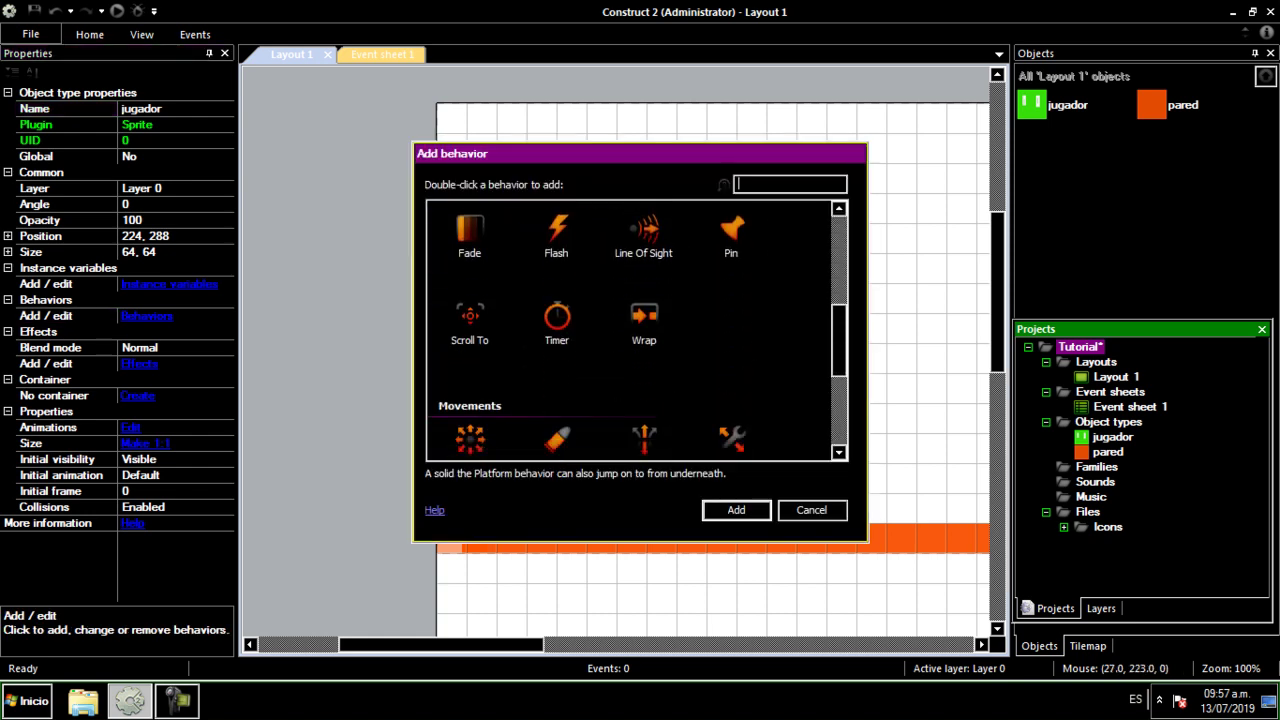
double_click(644, 300)
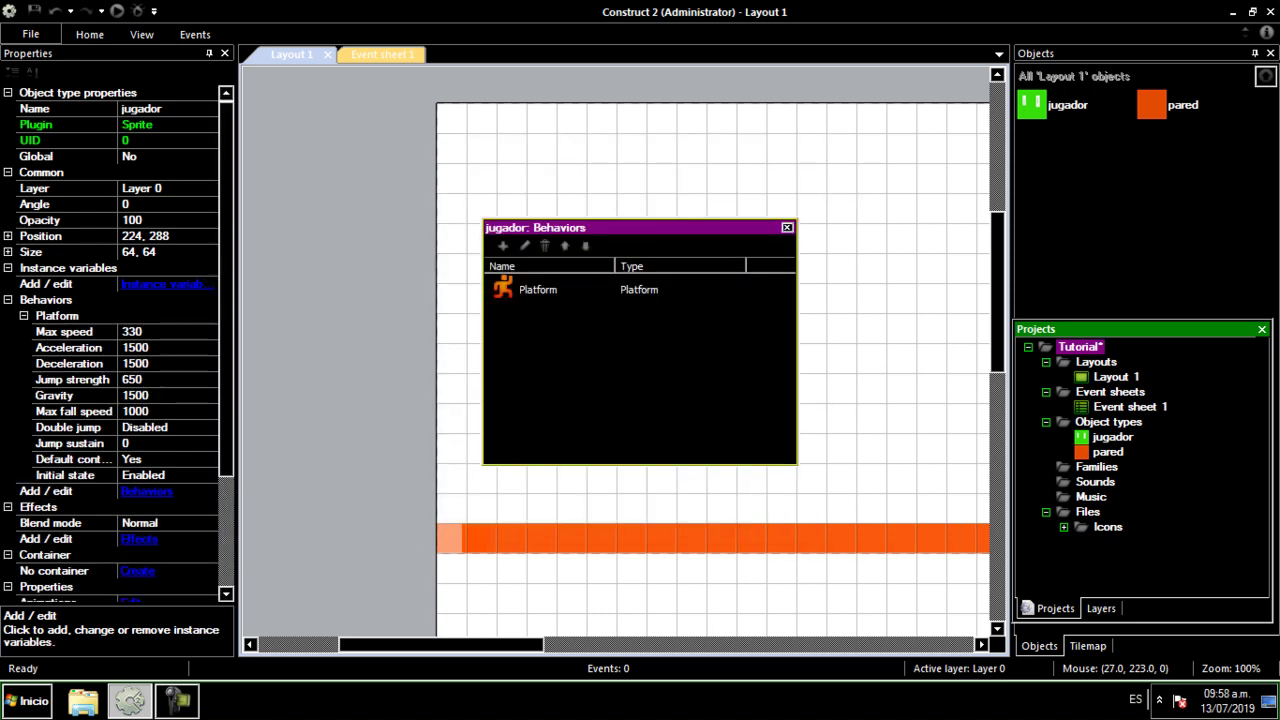
click(787, 227)
Move the jugador sprite up to 256, 192, above the orange floor.
key(Up)
key(Down)
drag(650, 360, 669, 200)
click(642, 508)
click(645, 365)
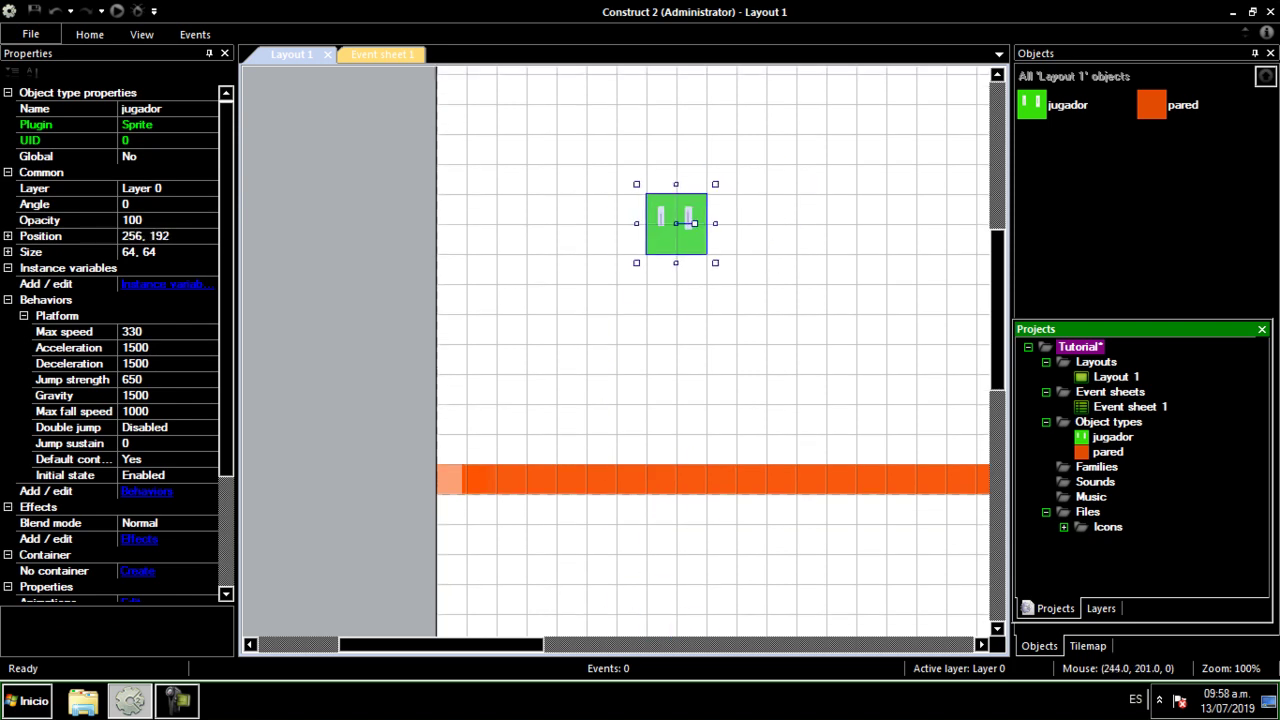
scroll(823, 444, up, 2)
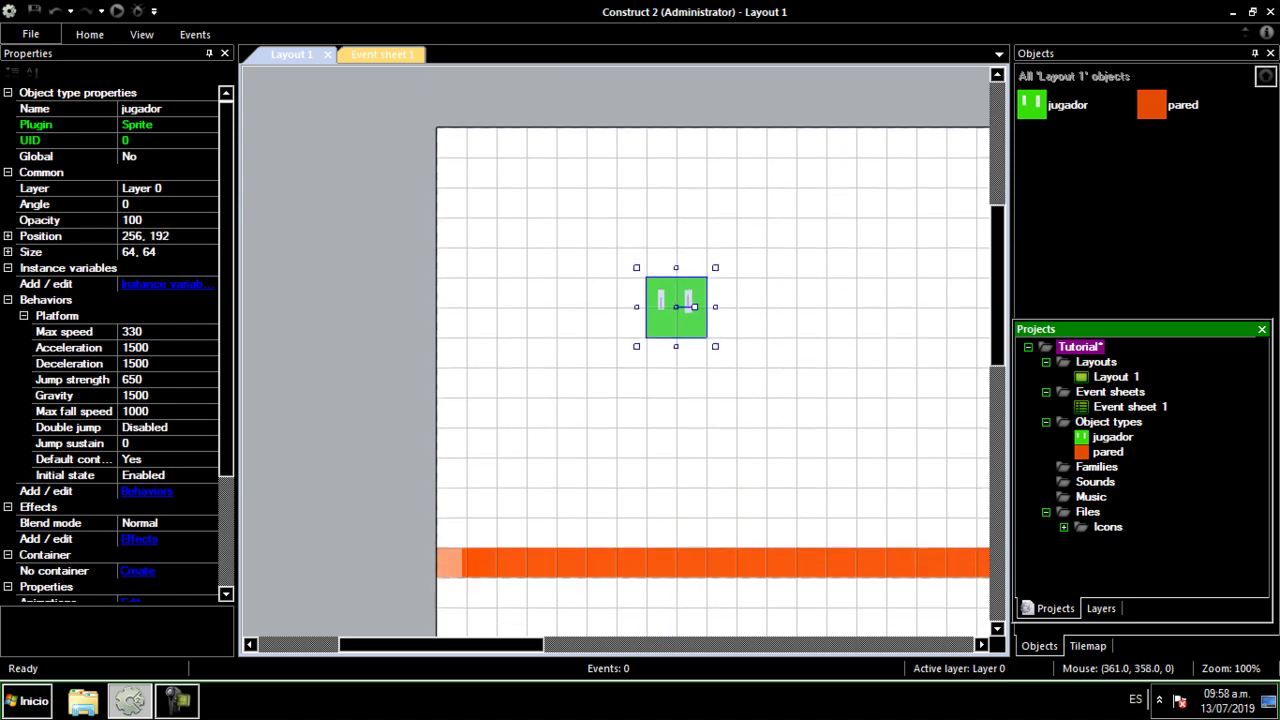
Add the Solid behavior to the orange pared floor and move the jugador sprite to 192, 288.
click(654, 566)
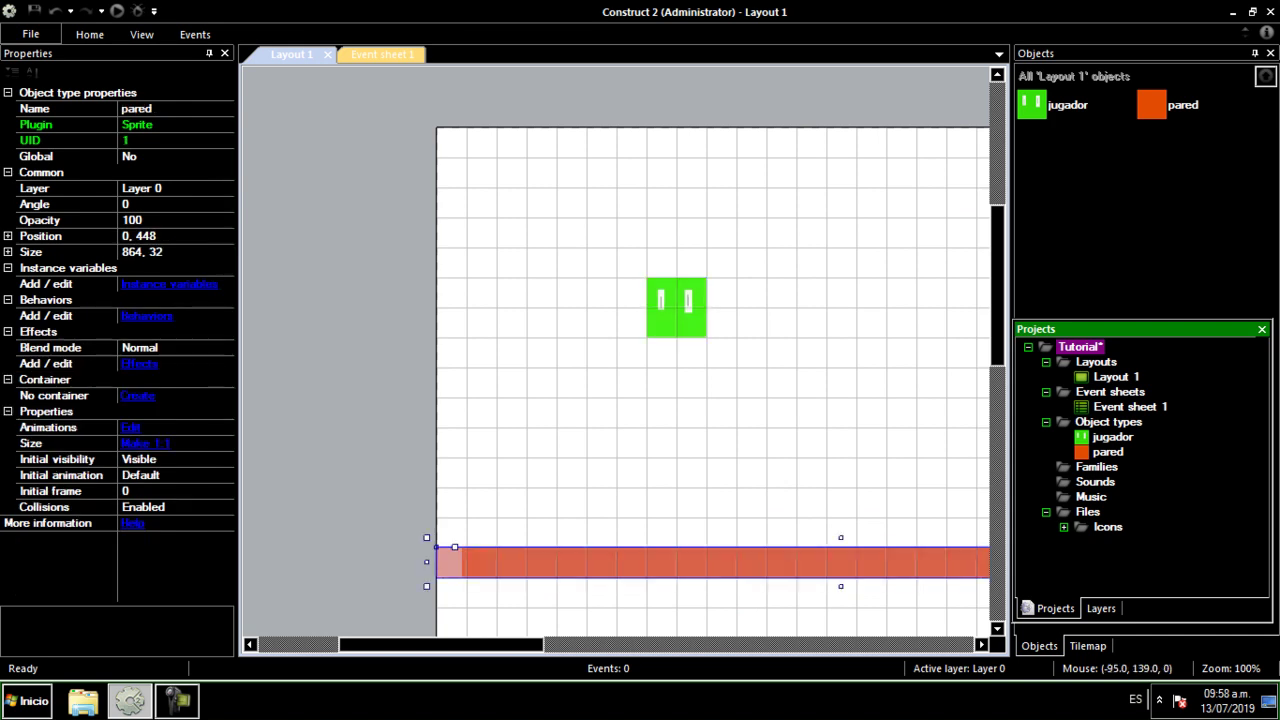
click(147, 315)
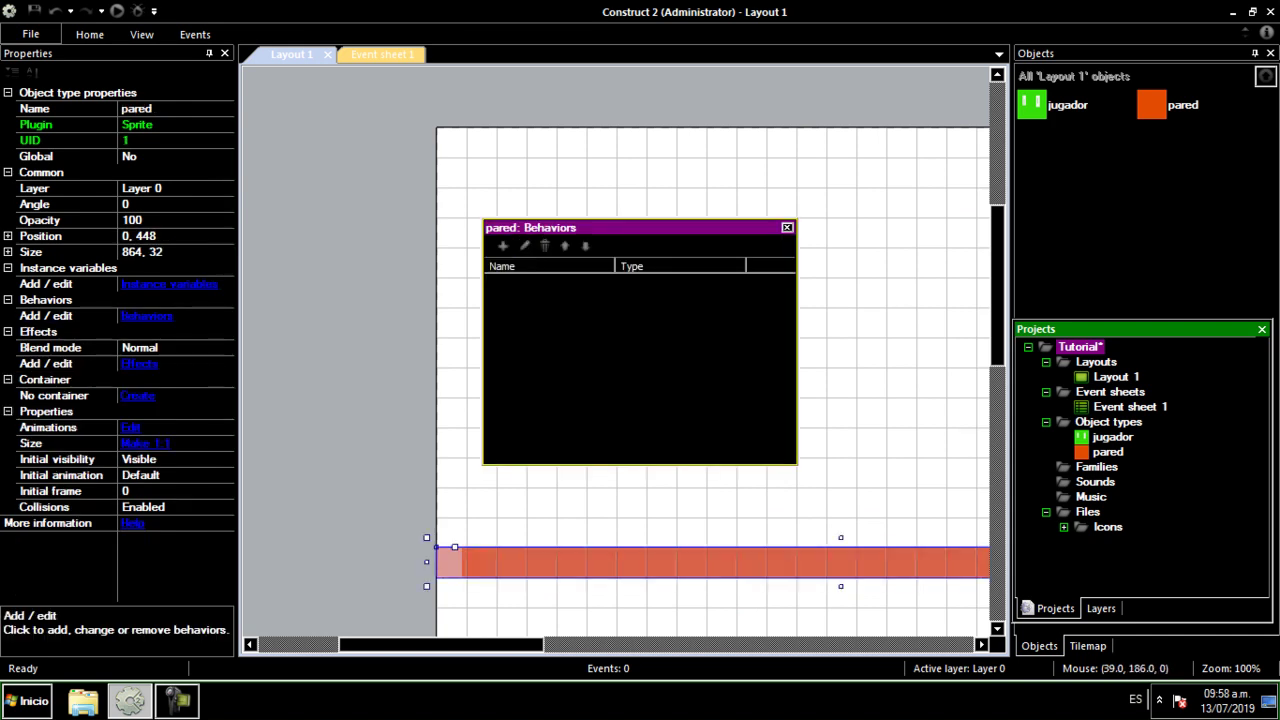
click(503, 246)
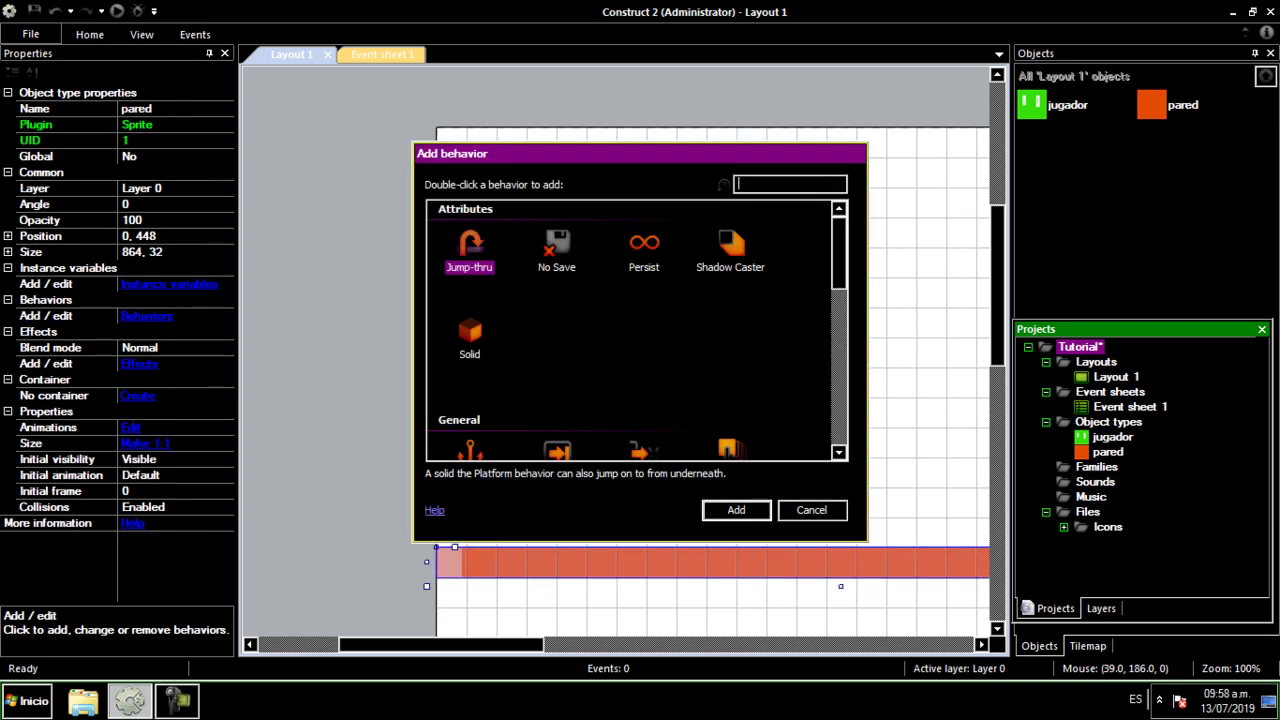
double_click(469, 335)
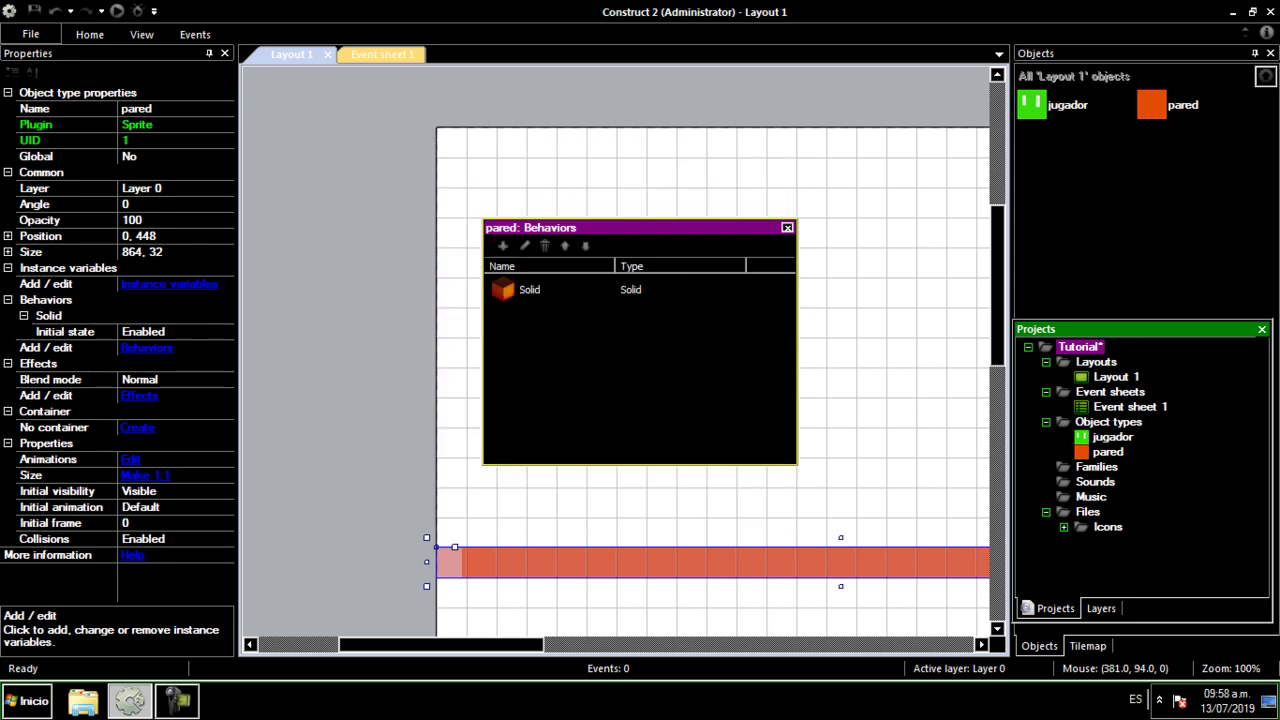
click(788, 228)
drag(690, 315, 628, 404)
Preview the layout in the browser and test jugador walking in both directions and jumping on the orange floor.
click(138, 11)
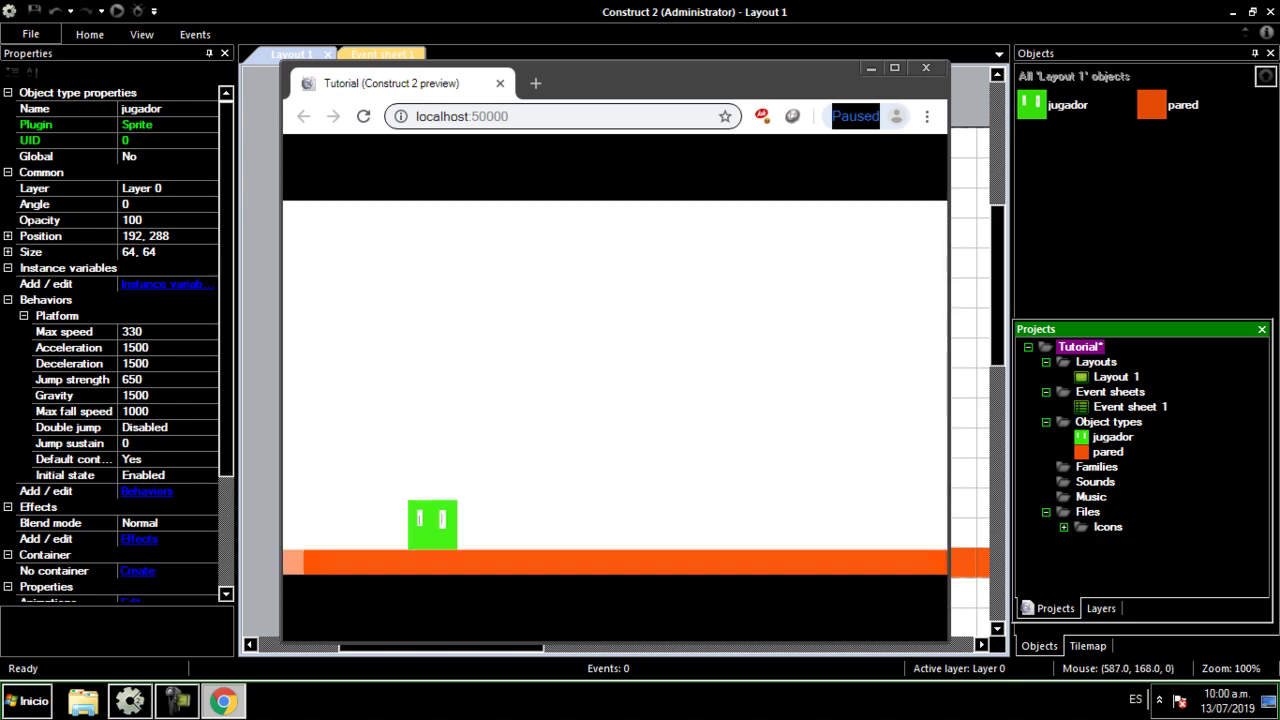
key(Up)
key(Left)
key(Right)
key(Right)
key(Up)
key(Left)
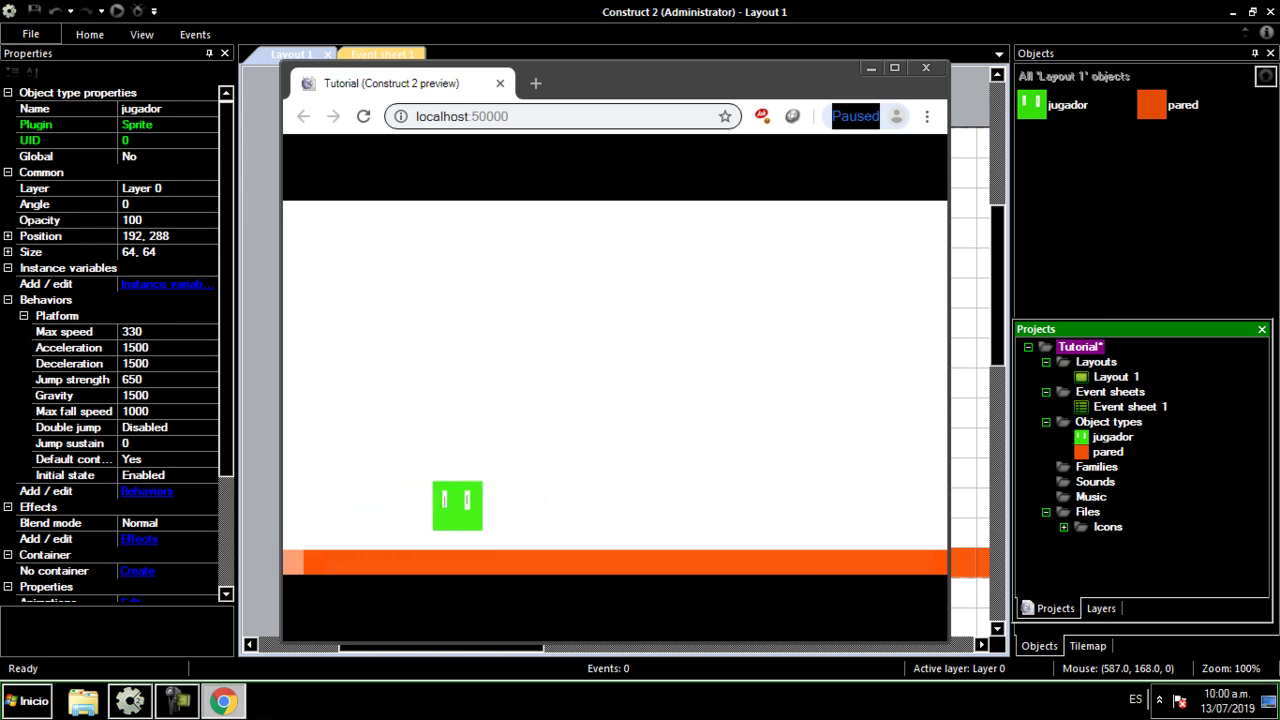
key(Up)
key(Right)
key(Right)
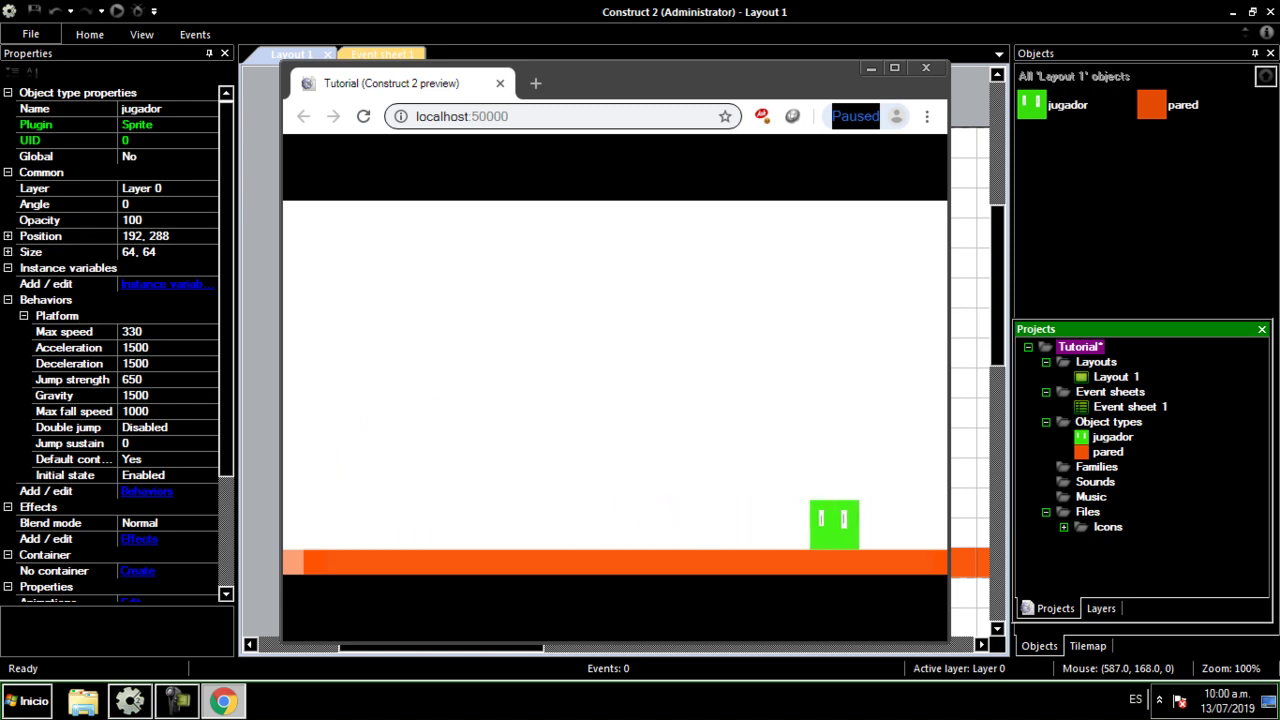
key(Left)
key(Up)
key(Up)
key(Left)
key(Right)
key(Up)
key(Left)
key(Left)
key(Right)
key(Up)
key(Right)
key(Left)
key(Up)
key(Right)
key(Up)
key(Left)
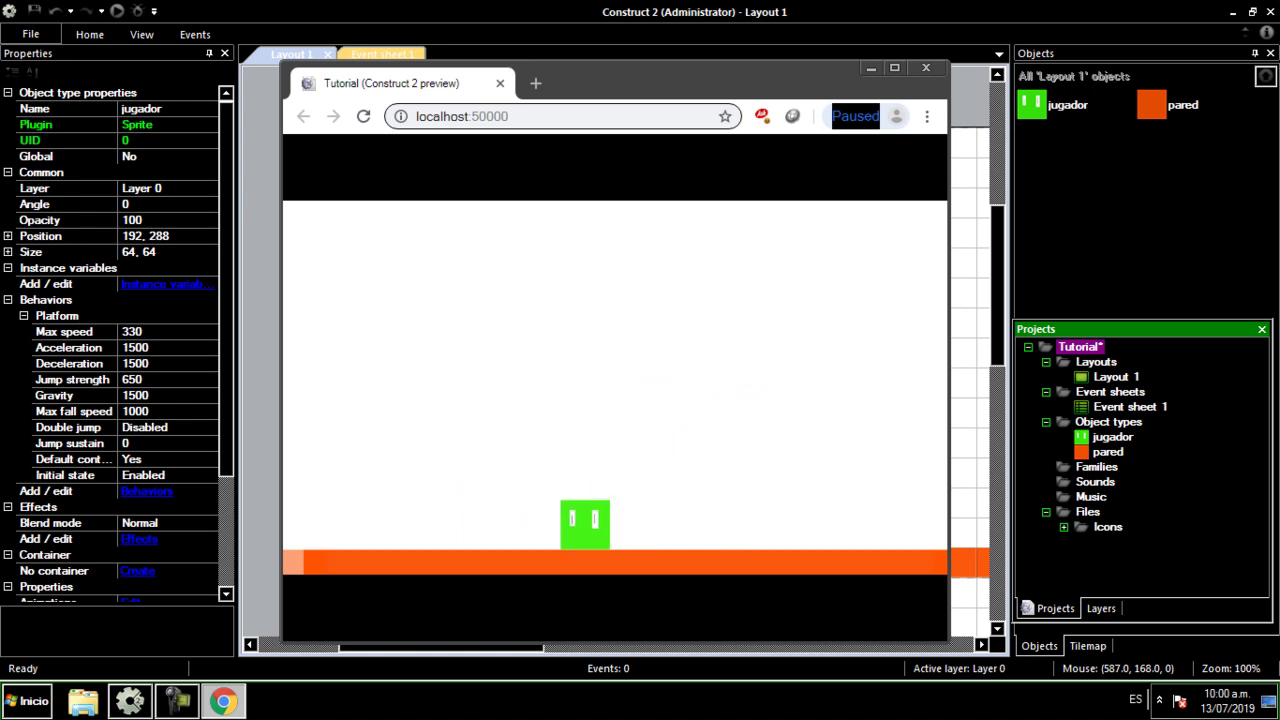